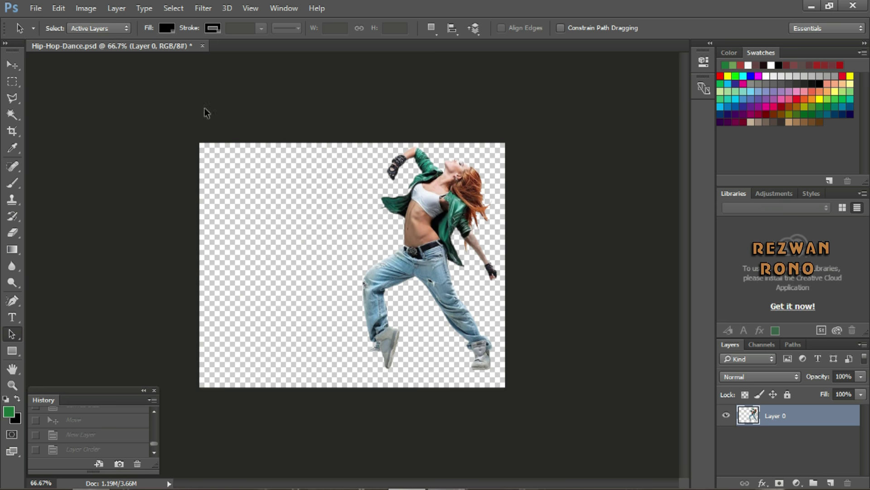
# - Resize the canvas in Canvas Size to 15 inches wide by 10 inches high
pyautogui.click(94, 10)
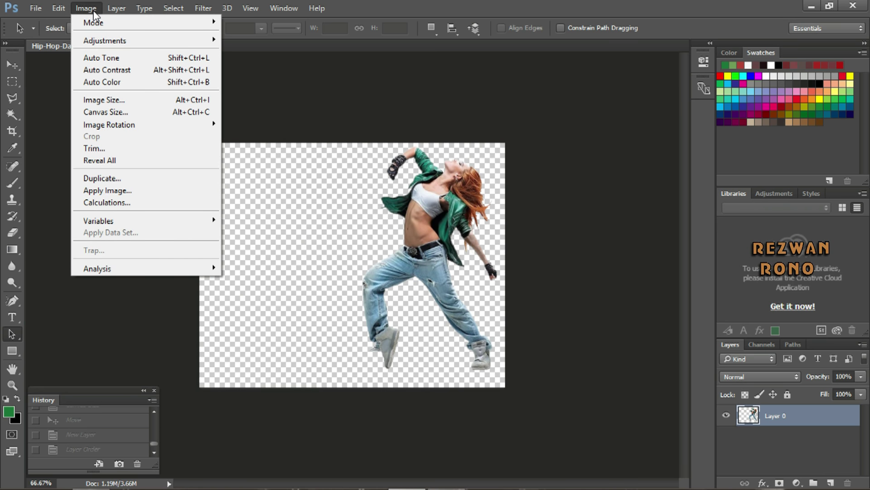
pyautogui.click(126, 112)
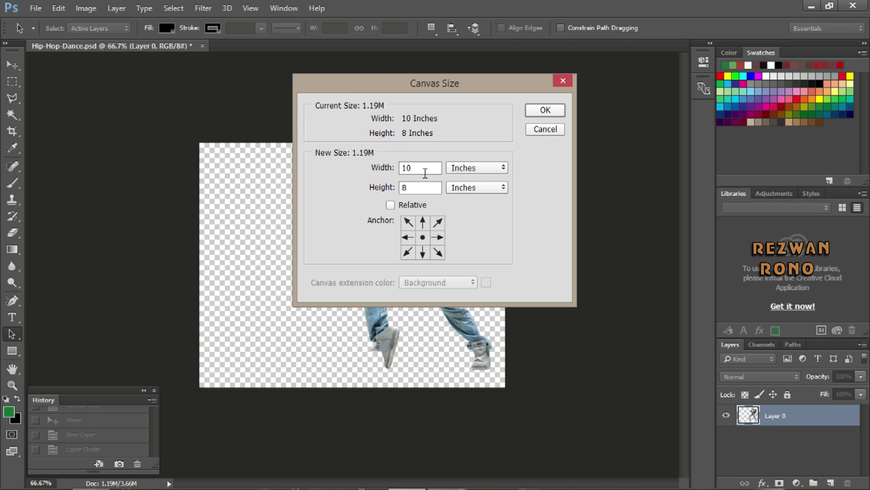
pyautogui.moveTo(422, 170); pyautogui.dragTo(393, 169)
pyautogui.write('1')
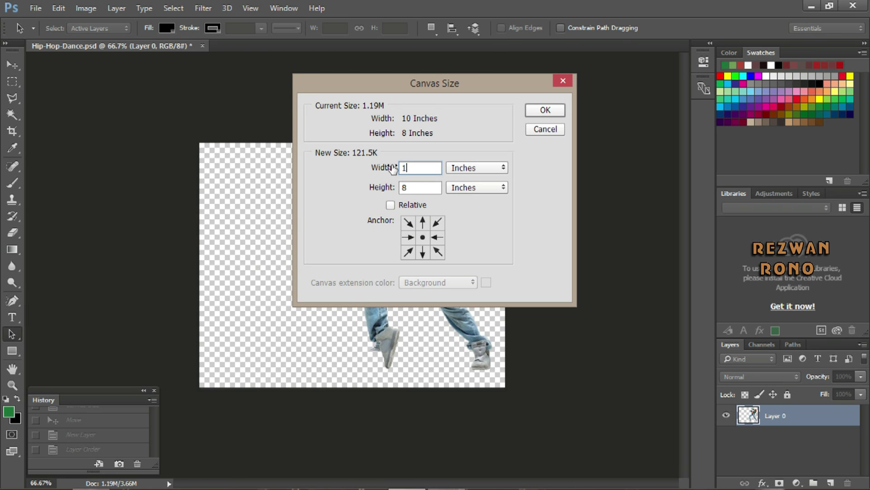
pyautogui.write('5')
pyautogui.moveTo(428, 187); pyautogui.dragTo(385, 193)
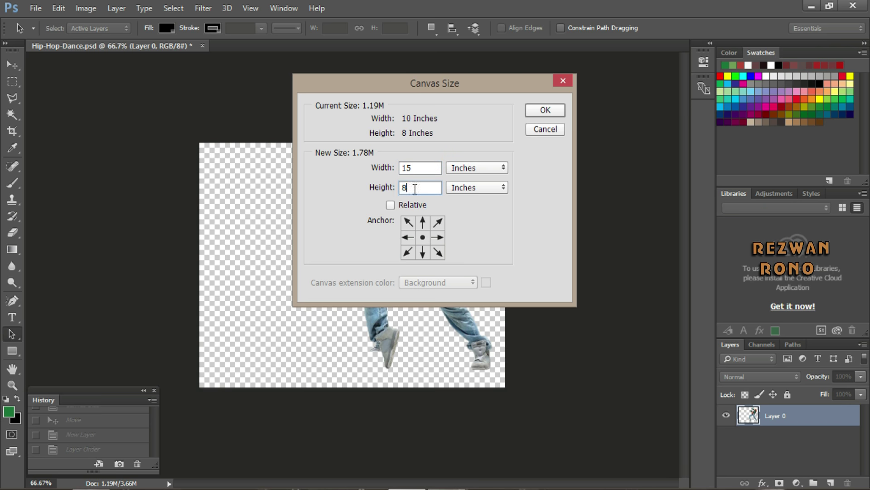
pyautogui.write('10')
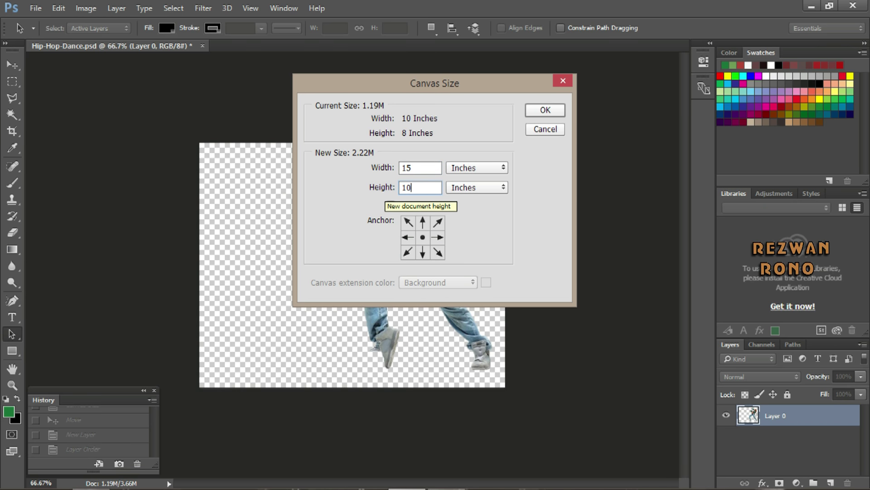
pyautogui.click(540, 110)
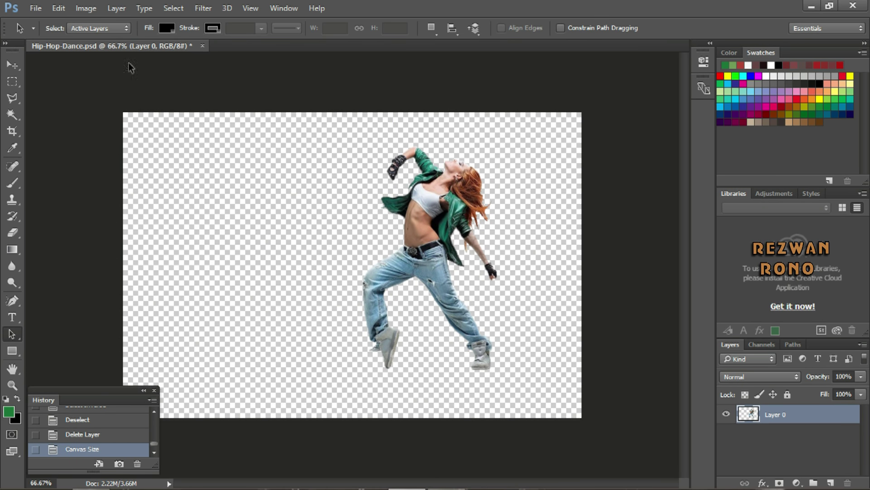
# - With the Move tool, drag the dancer left and slightly down to the canvas centre
pyautogui.click(17, 64)
pyautogui.rightClick(16, 65)
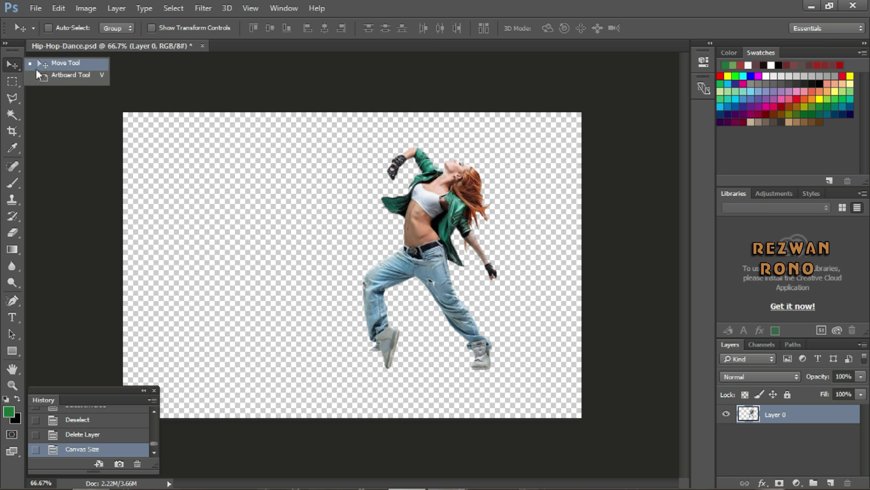
pyautogui.click(49, 65)
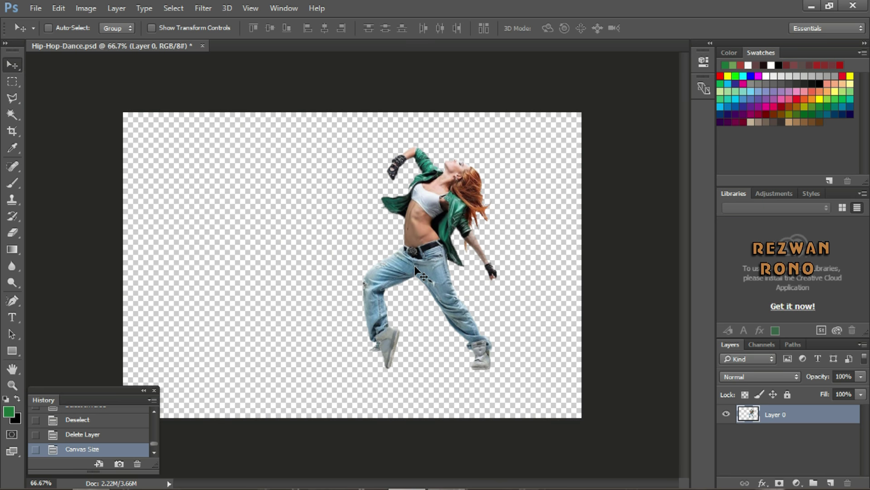
pyautogui.moveTo(415, 263); pyautogui.dragTo(346, 225)
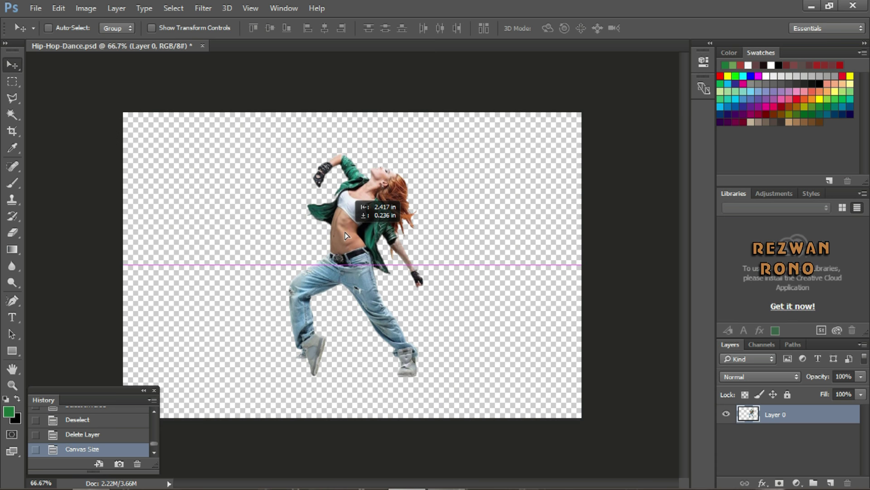
pyautogui.moveTo(346, 226); pyautogui.dragTo(340, 228)
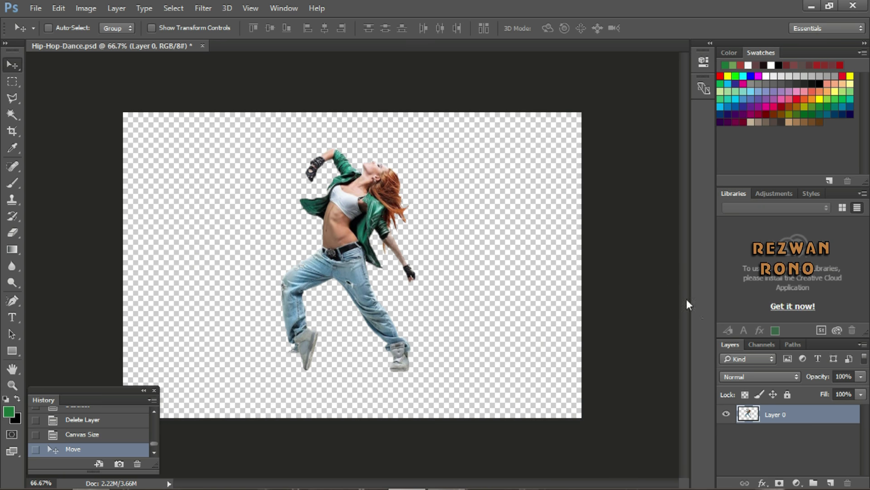
# - Create a new layer and drag the dancer layer, Layer 0, above it
pyautogui.click(830, 481)
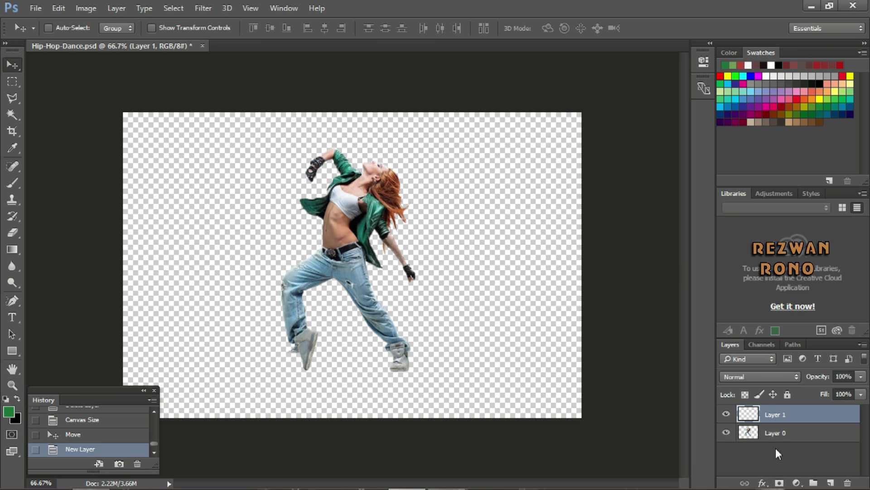
pyautogui.moveTo(781, 430); pyautogui.dragTo(784, 444)
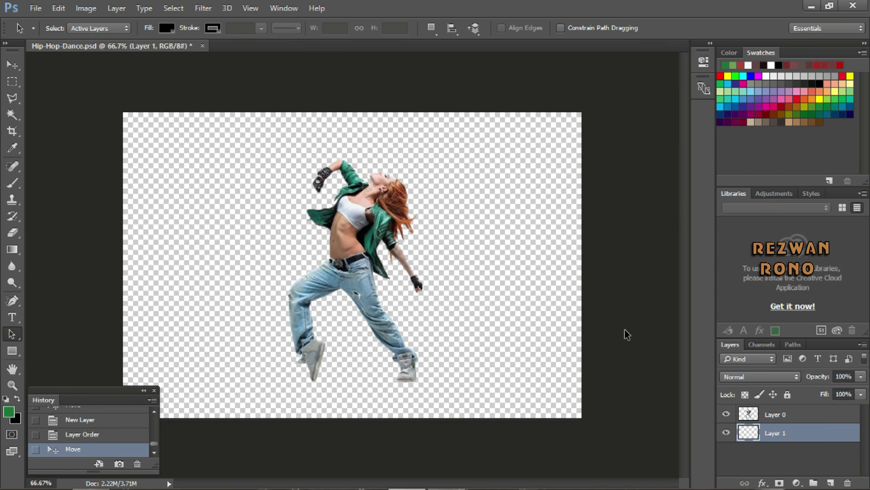
# - Add a Gradient Fill layer using the green-to-black preset
pyautogui.click(798, 482)
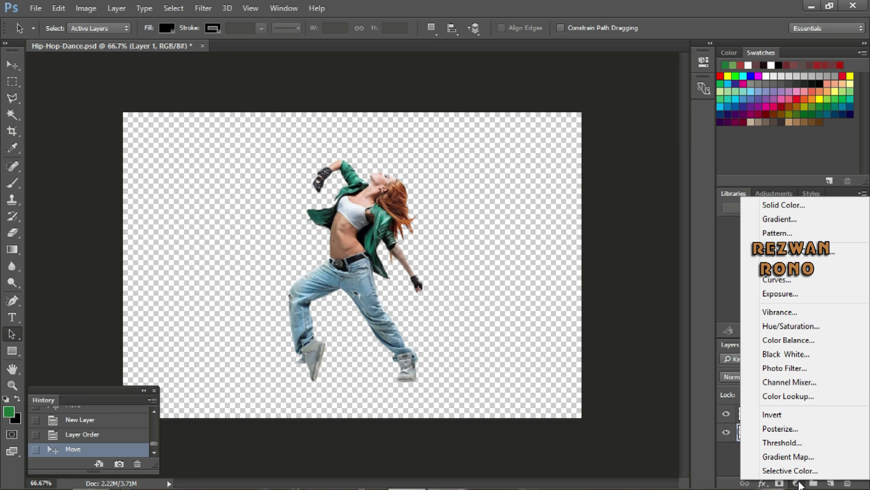
pyautogui.click(819, 220)
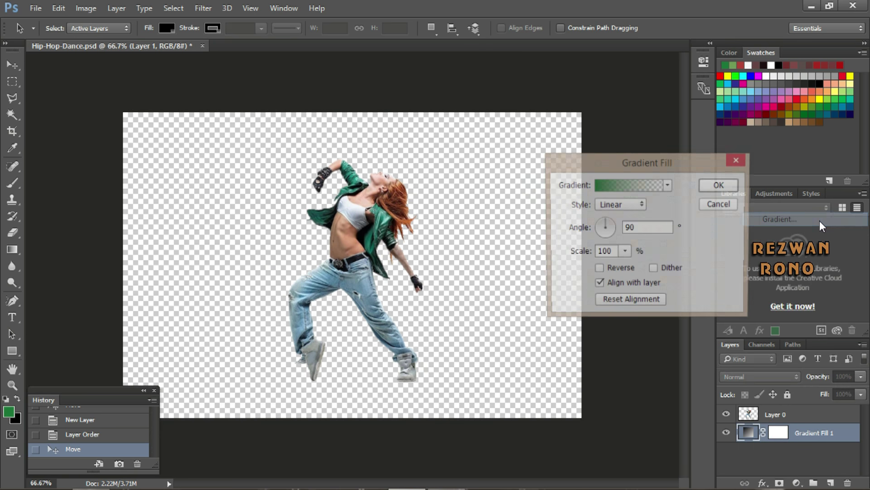
pyautogui.click(668, 185)
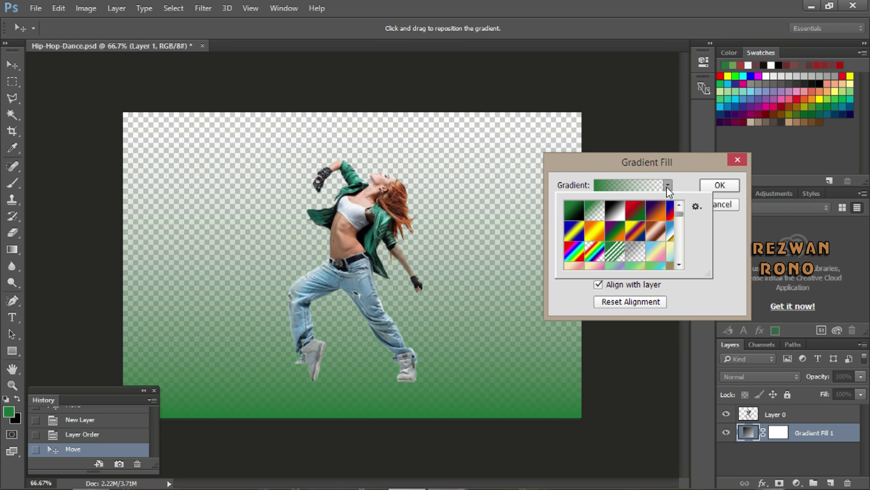
pyautogui.click(573, 210)
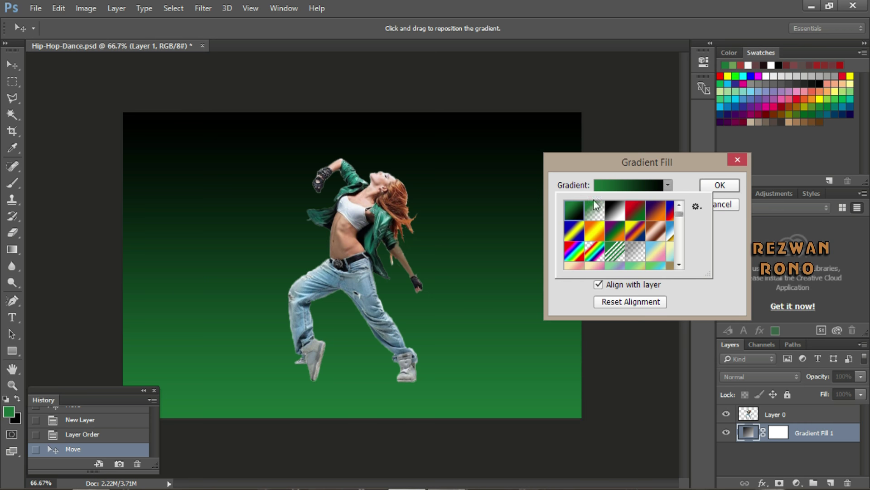
# - Recolour the gradient's left green stop to orange-brown (a7661a) in the Gradient Editor
pyautogui.click(626, 185)
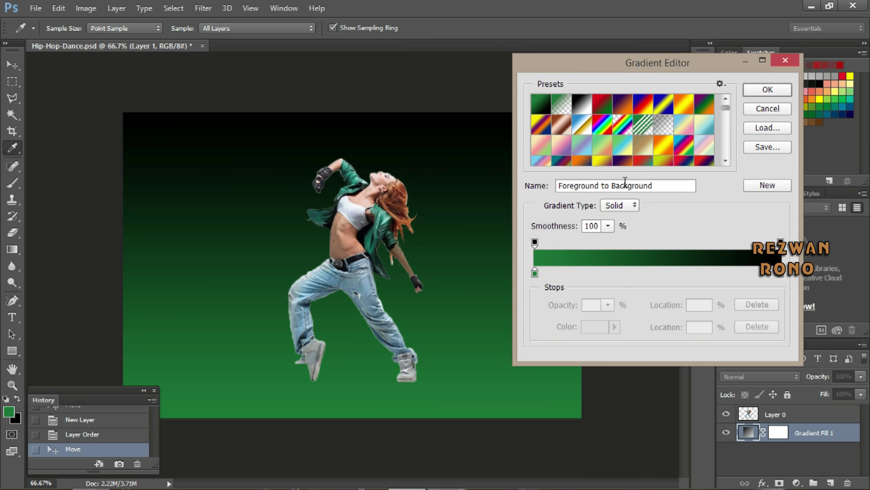
pyautogui.click(534, 273)
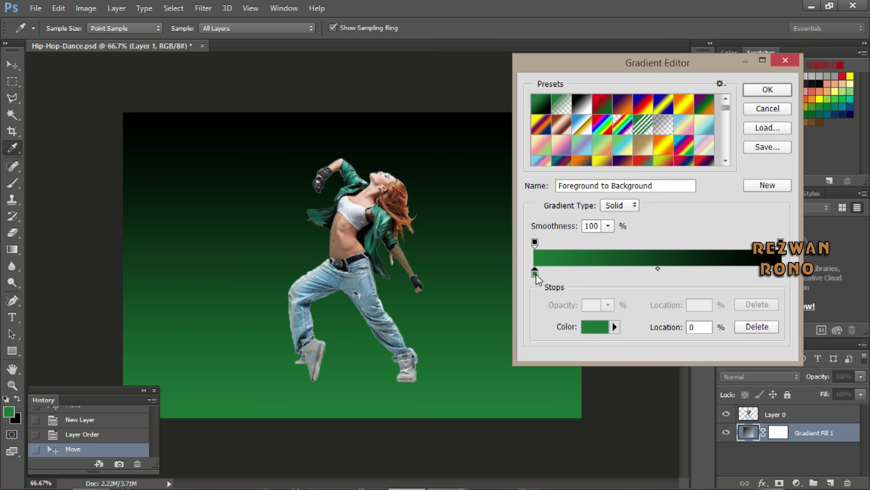
pyautogui.click(597, 327)
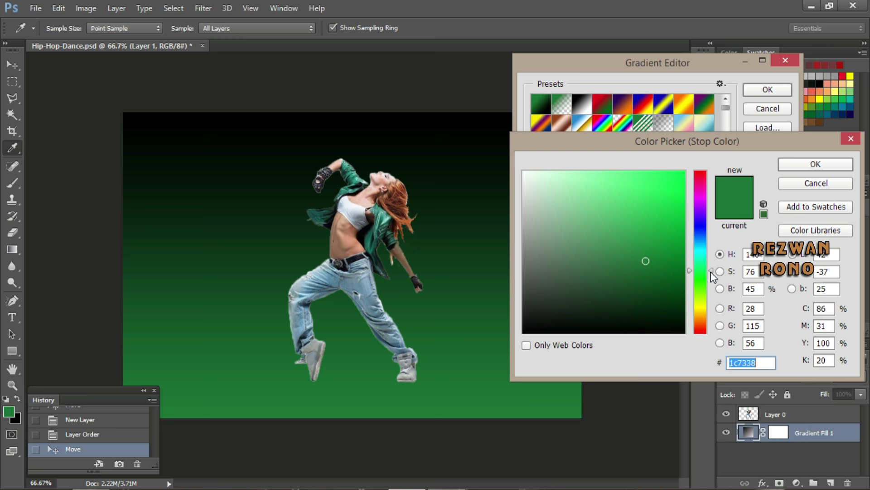
pyautogui.write('1c7328')
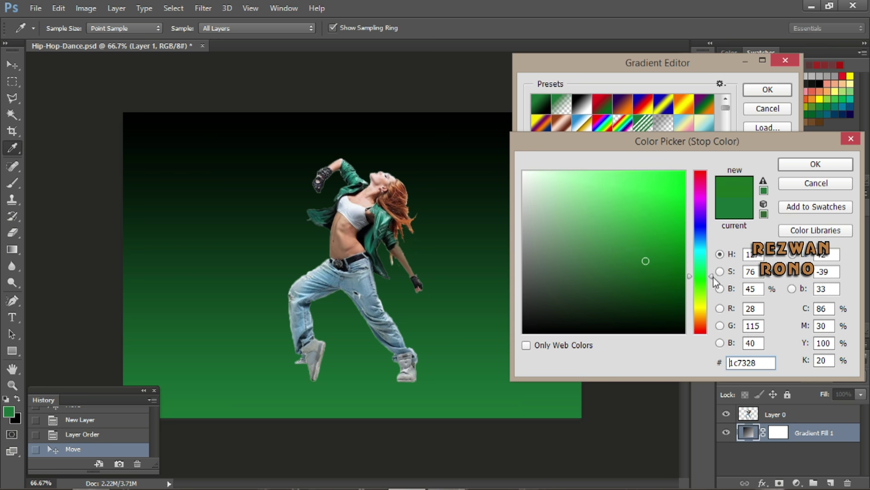
pyautogui.moveTo(715, 282); pyautogui.dragTo(719, 324)
pyautogui.click(657, 197)
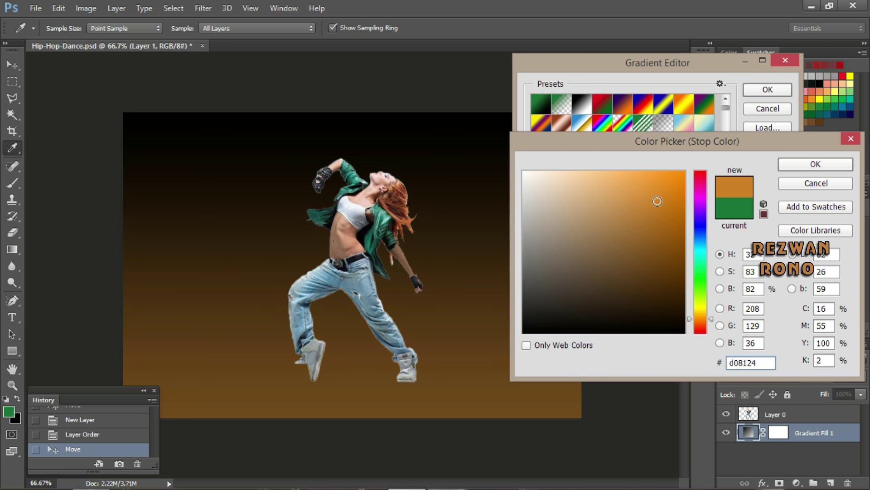
pyautogui.click(652, 221)
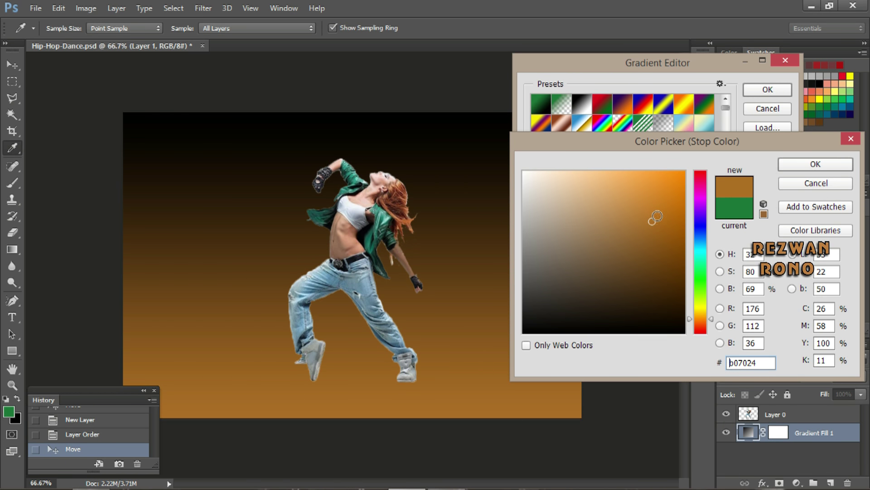
pyautogui.click(658, 214)
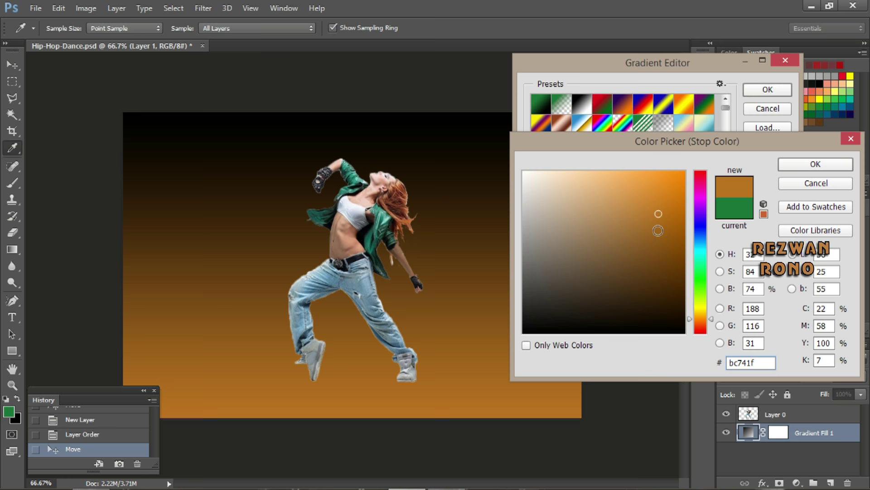
pyautogui.click(658, 230)
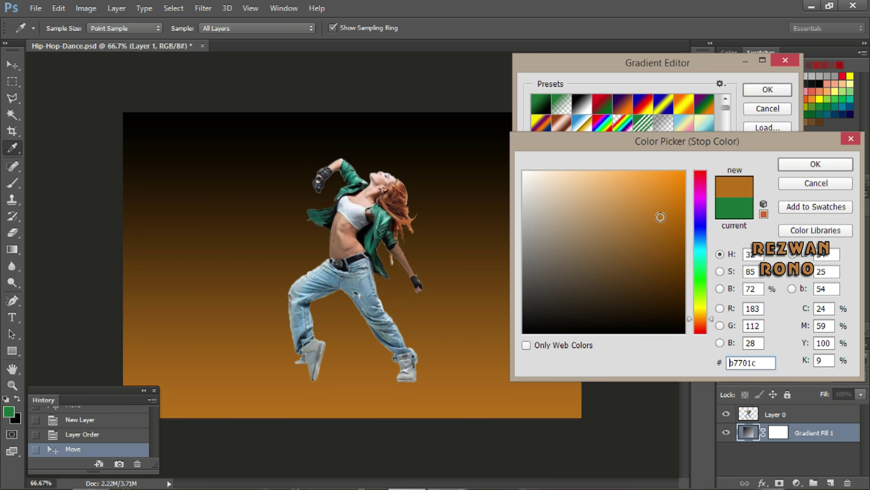
pyautogui.click(660, 227)
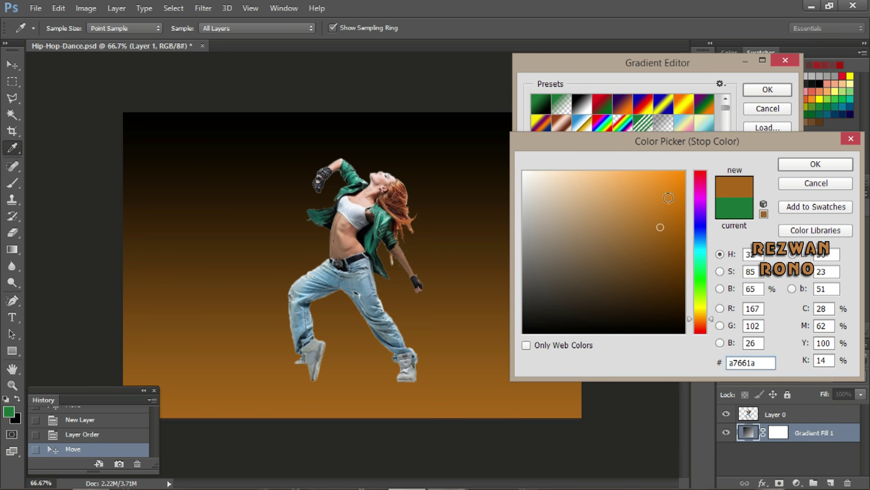
pyautogui.click(788, 164)
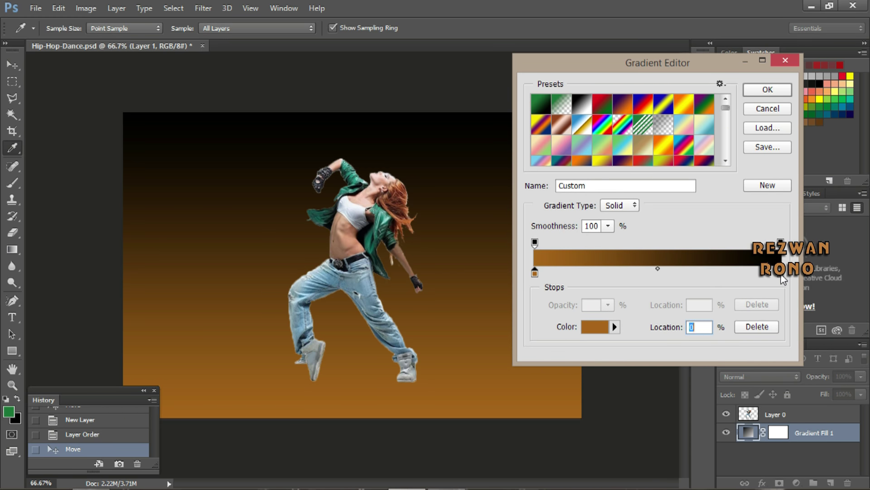
# - Set the gradient's right black stop to near-black red, hex 0c0101
pyautogui.click(782, 273)
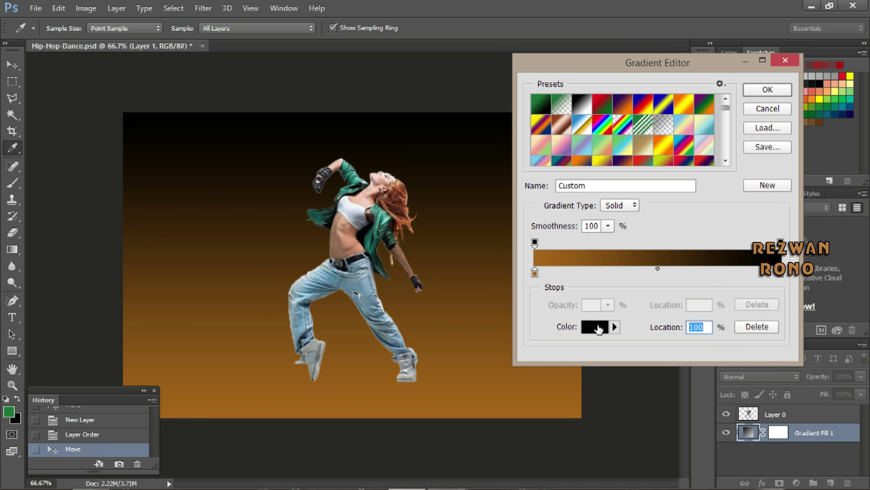
pyautogui.click(599, 329)
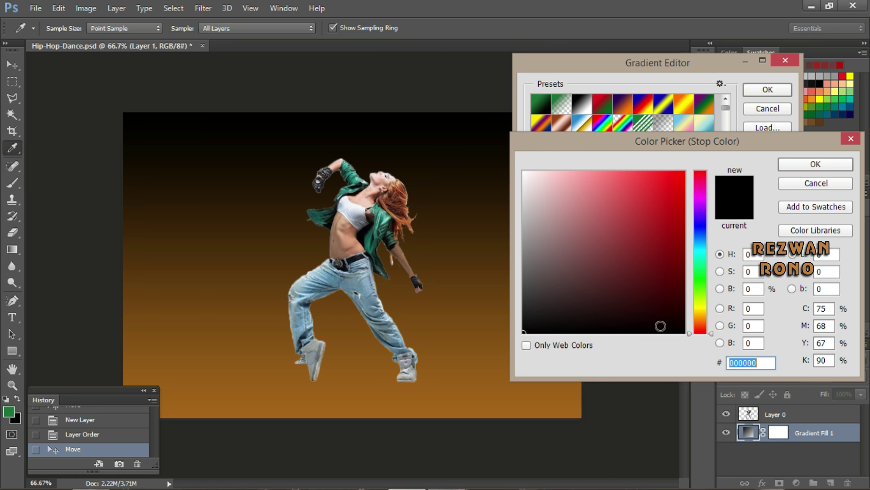
pyautogui.click(668, 330)
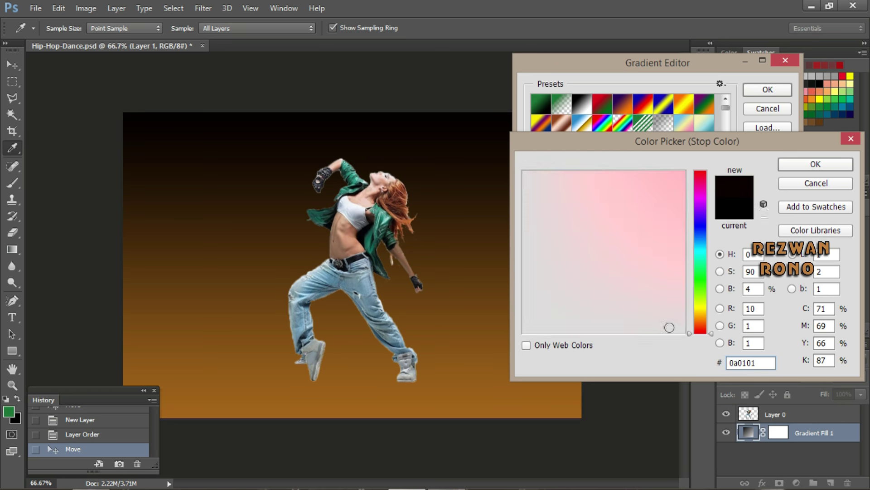
pyautogui.click(655, 323)
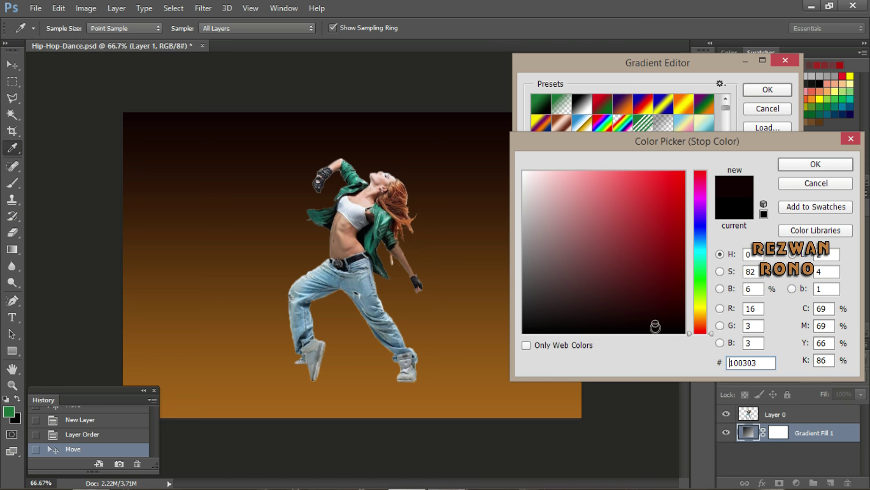
pyautogui.moveTo(655, 324); pyautogui.dragTo(656, 322)
pyautogui.click(664, 332)
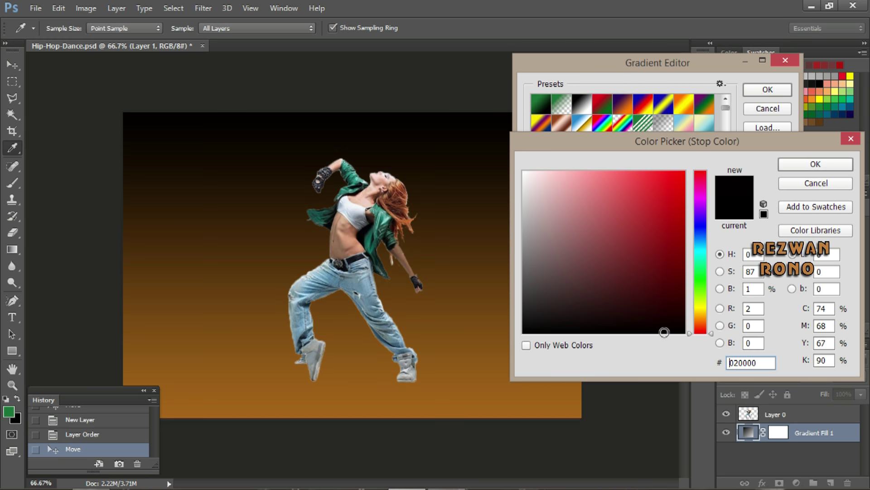
pyautogui.click(666, 326)
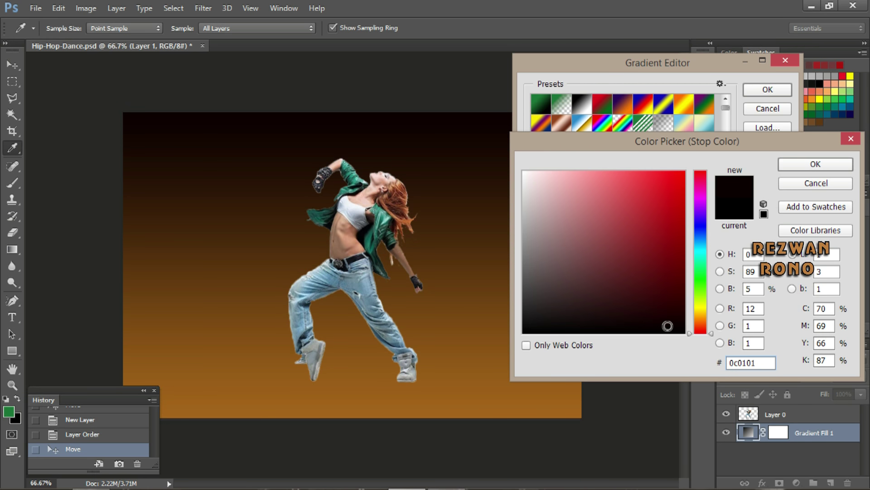
pyautogui.click(824, 166)
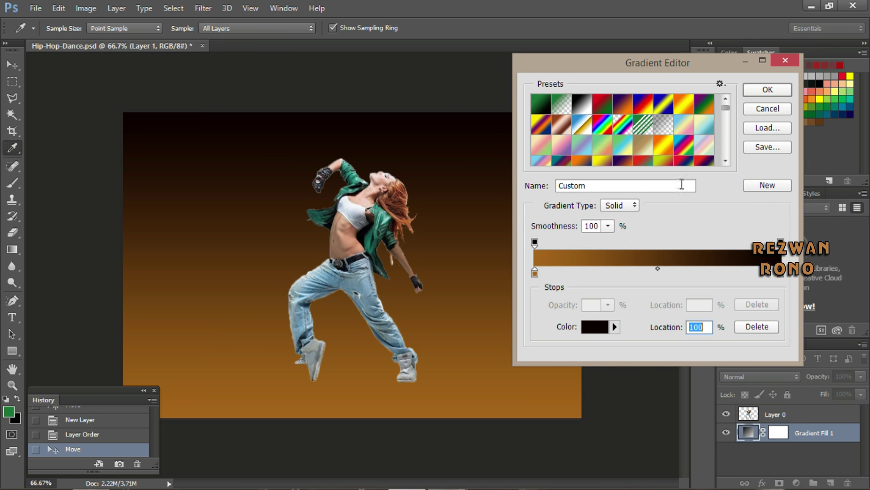
# - Accept the edited gradient and set the fill style to Diamond at a 95° angle
pyautogui.click(770, 89)
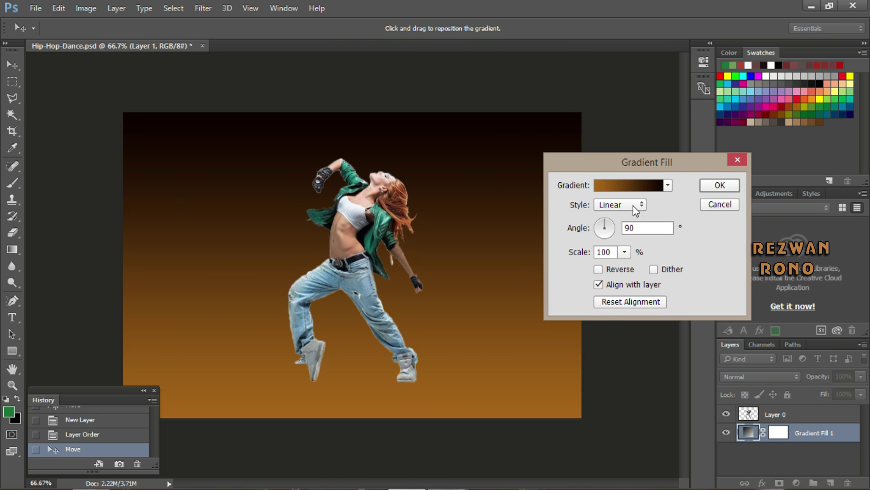
pyautogui.click(634, 206)
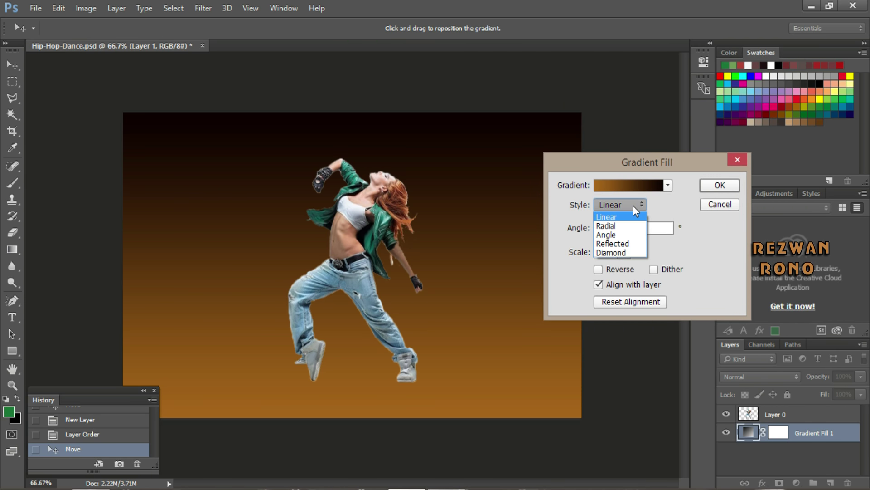
pyautogui.click(623, 252)
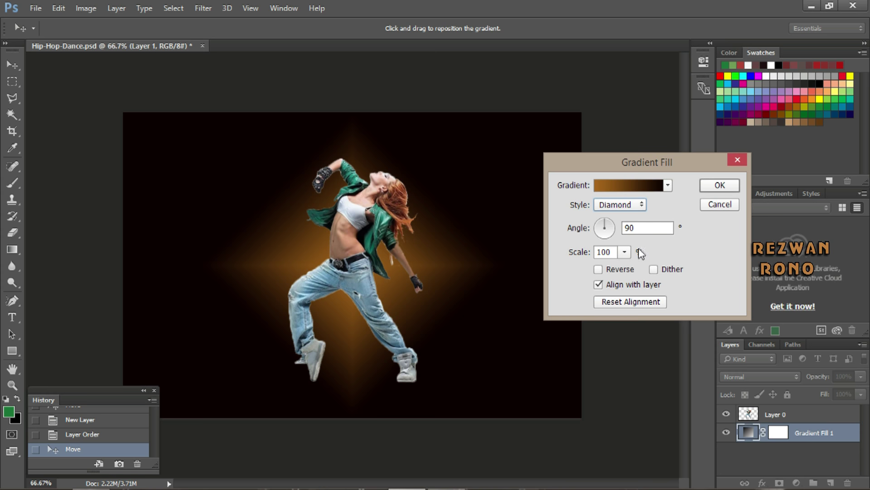
pyautogui.press('Tab')
pyautogui.write('95')
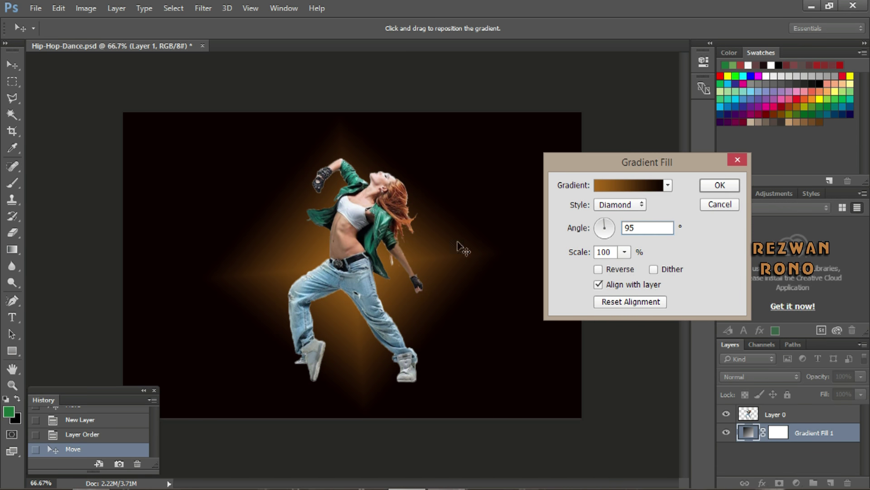
# - Position the diamond glow behind the dancer on the canvas and apply the gradient fill
pyautogui.moveTo(437, 253); pyautogui.dragTo(443, 252)
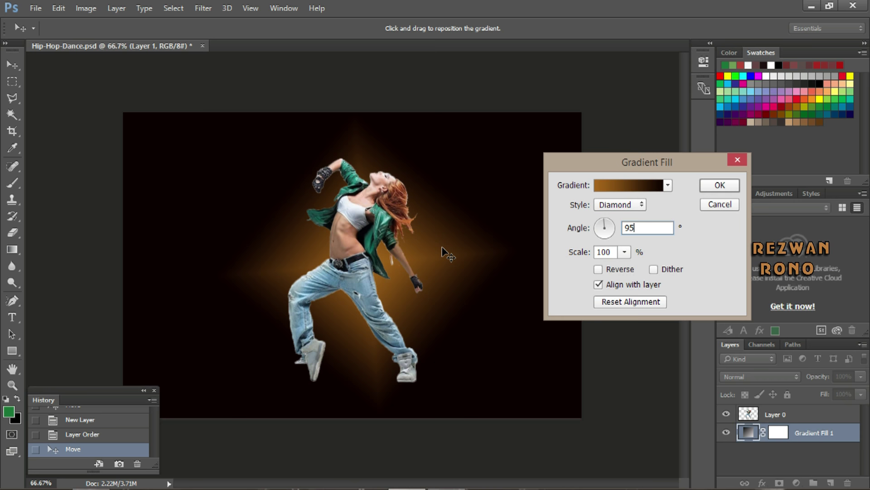
pyautogui.moveTo(442, 251); pyautogui.dragTo(486, 226)
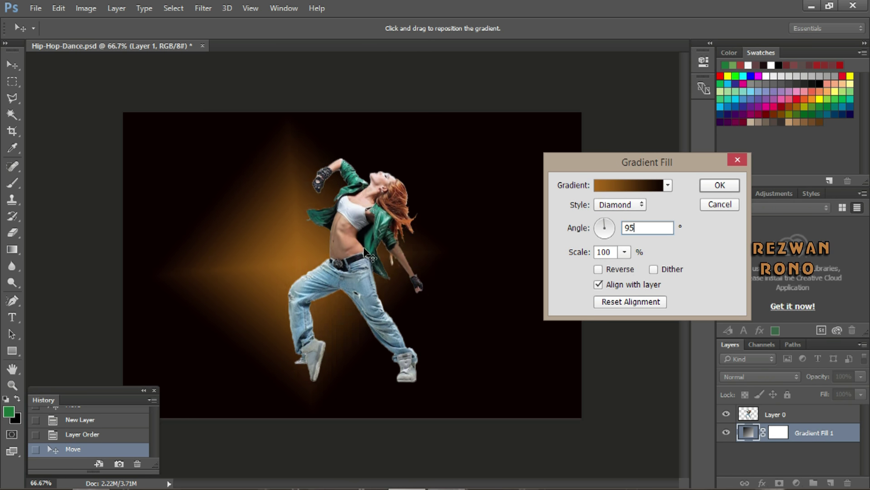
pyautogui.moveTo(490, 231)
pyautogui.mouseDown()
pyautogui.moveTo(398, 254)
pyautogui.moveTo(455, 249)
pyautogui.moveTo(371, 251)
pyautogui.moveTo(486, 243)
pyautogui.moveTo(460, 242)
pyautogui.moveTo(467, 238)
pyautogui.mouseUp()
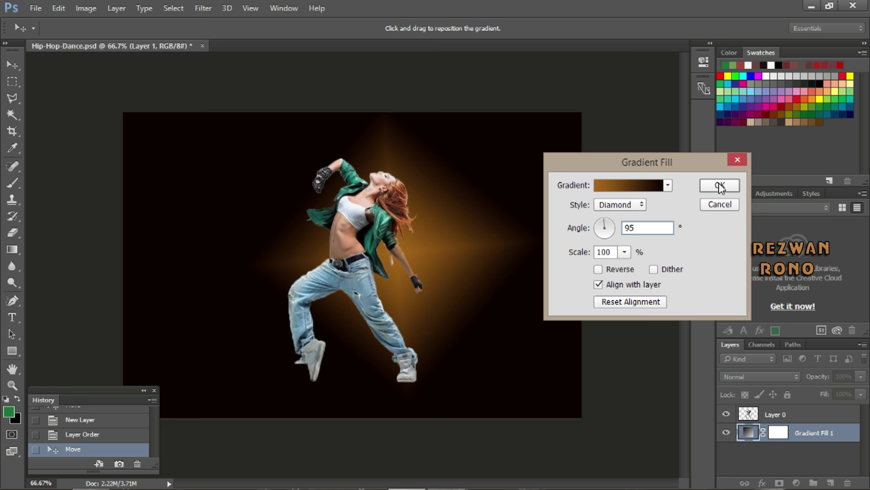
pyautogui.click(720, 187)
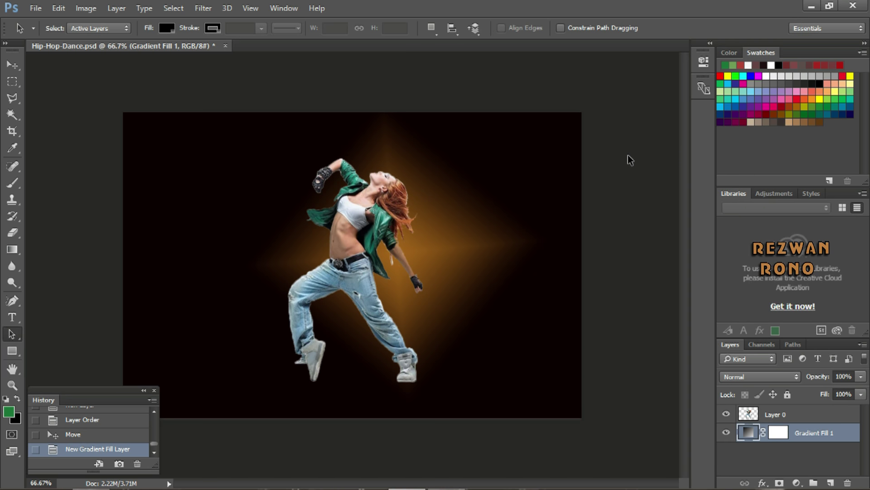
# - Add an Outer Glow layer style to Layer 0, the dancer layer
pyautogui.click(750, 415)
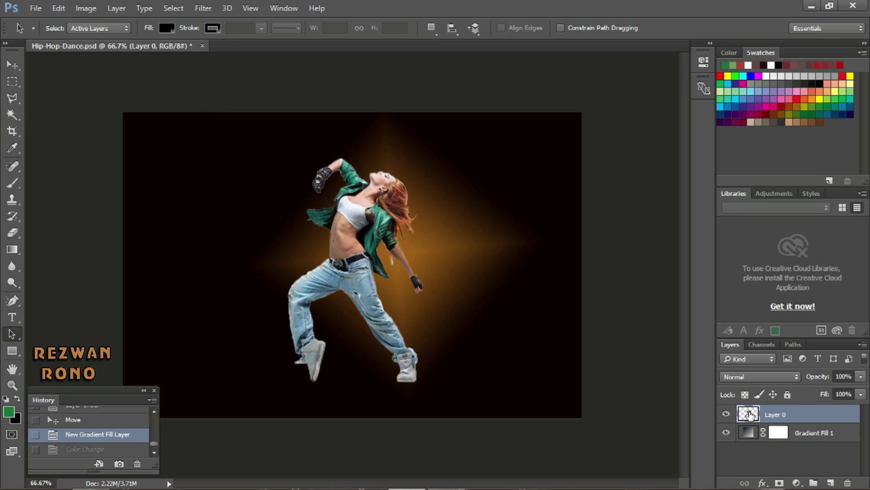
pyautogui.doubleClick(748, 413)
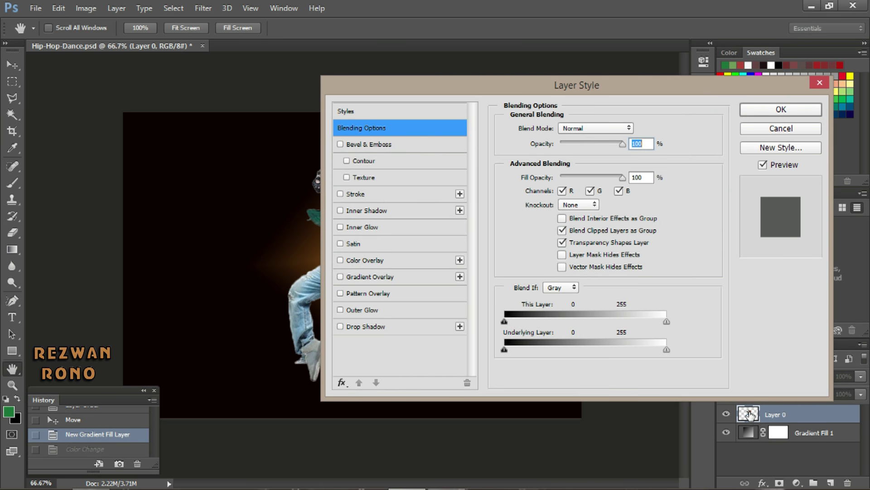
pyautogui.click(340, 310)
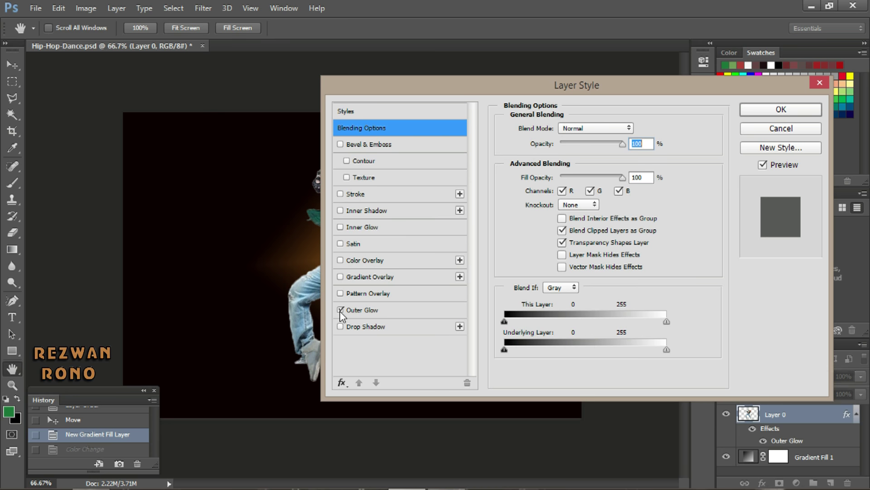
pyautogui.moveTo(473, 88); pyautogui.dragTo(720, 88)
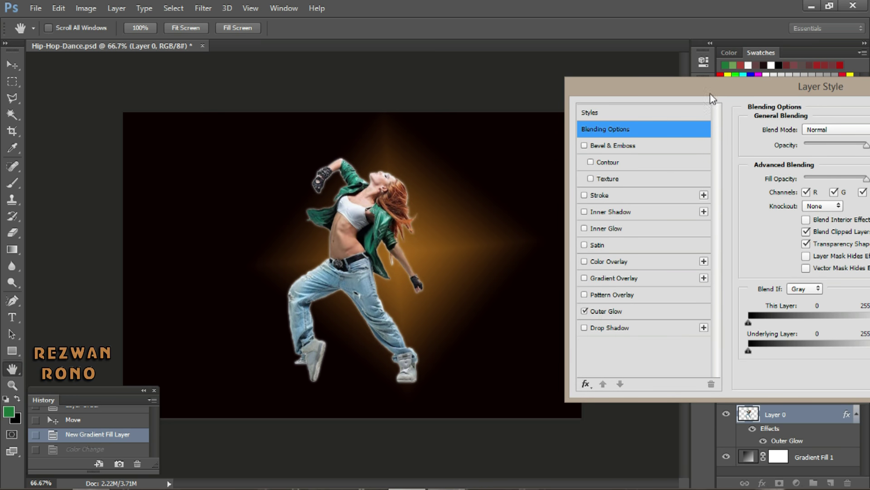
pyautogui.click(585, 311)
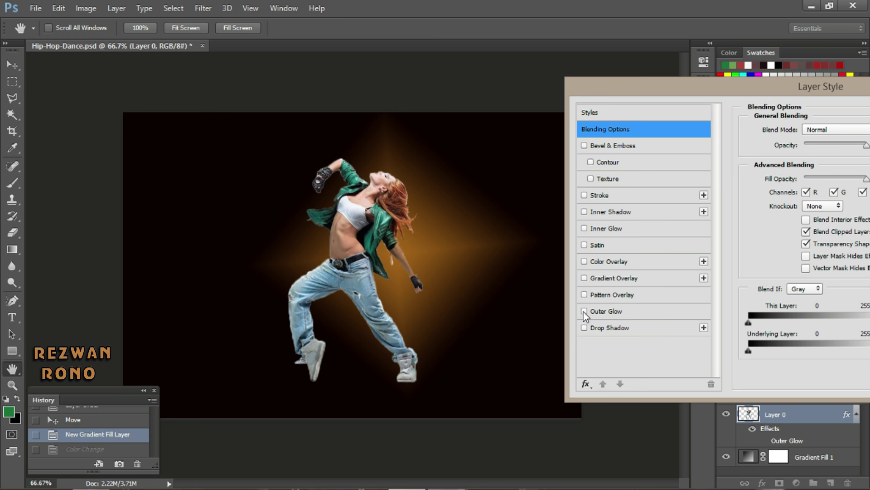
pyautogui.moveTo(622, 92); pyautogui.dragTo(268, 73)
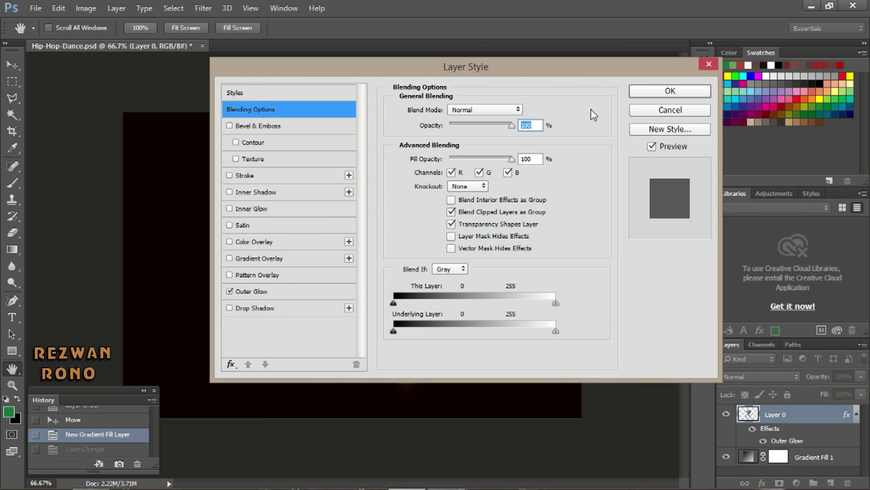
pyautogui.click(645, 94)
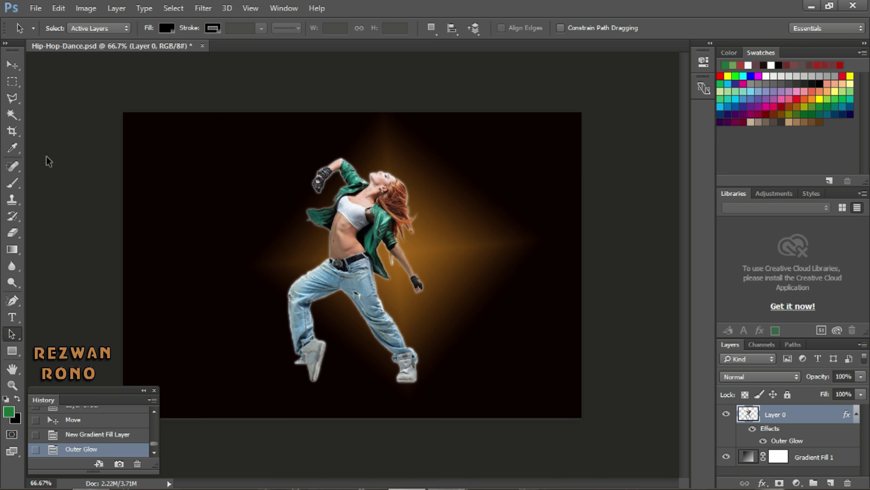
# - Select the dark background around the dancer with the Magic Wand tool
pyautogui.click(15, 118)
pyautogui.rightClick(15, 114)
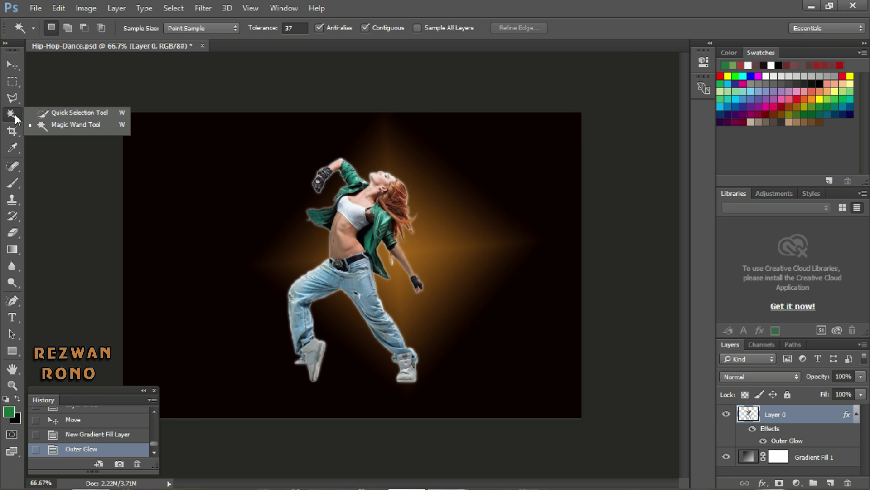
pyautogui.click(99, 125)
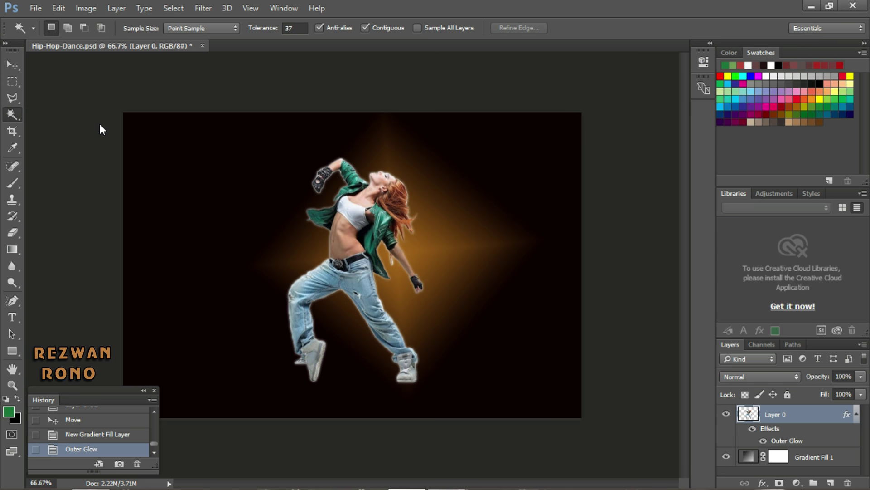
pyautogui.click(278, 235)
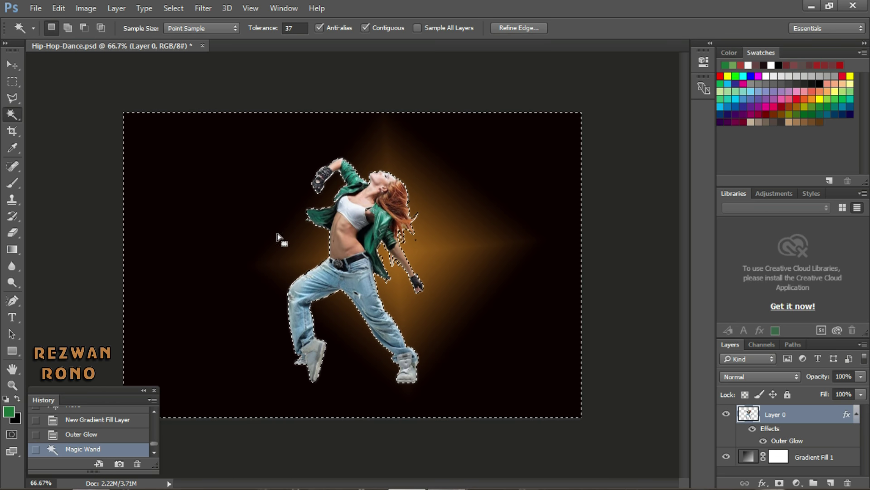
# - Invert the selection to isolate the dancer and open Refine Edge
pyautogui.click(175, 8)
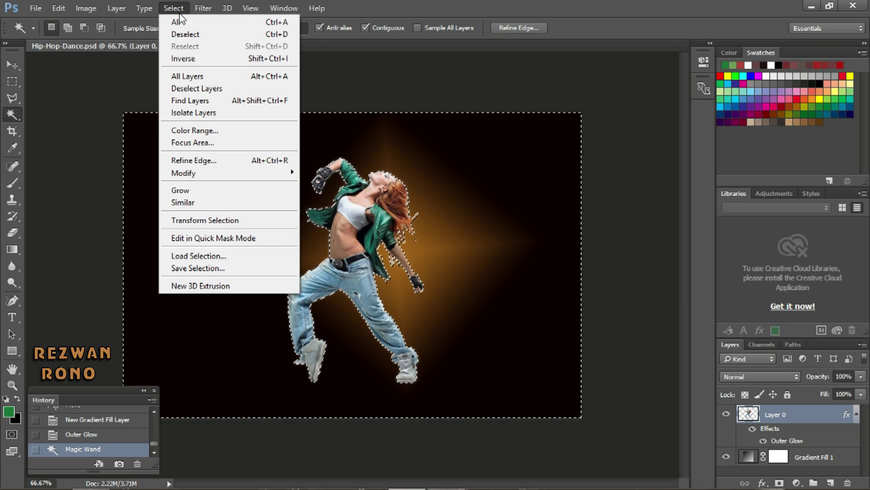
pyautogui.click(202, 58)
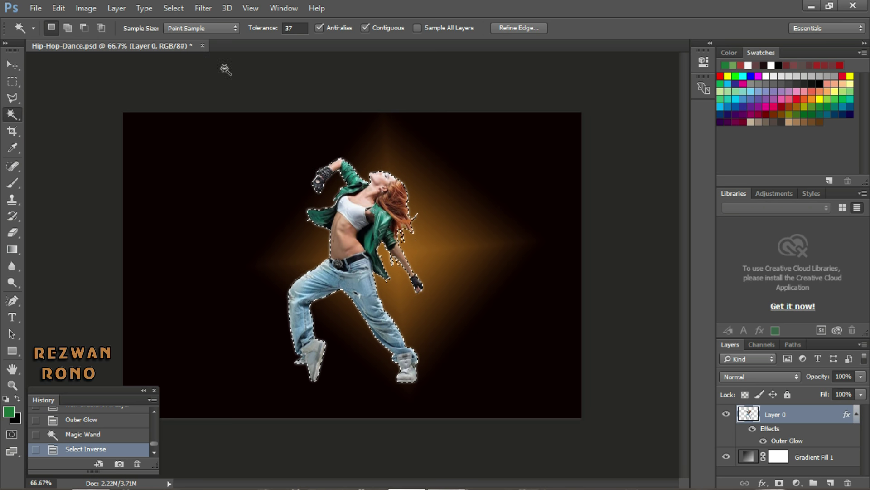
pyautogui.click(509, 31)
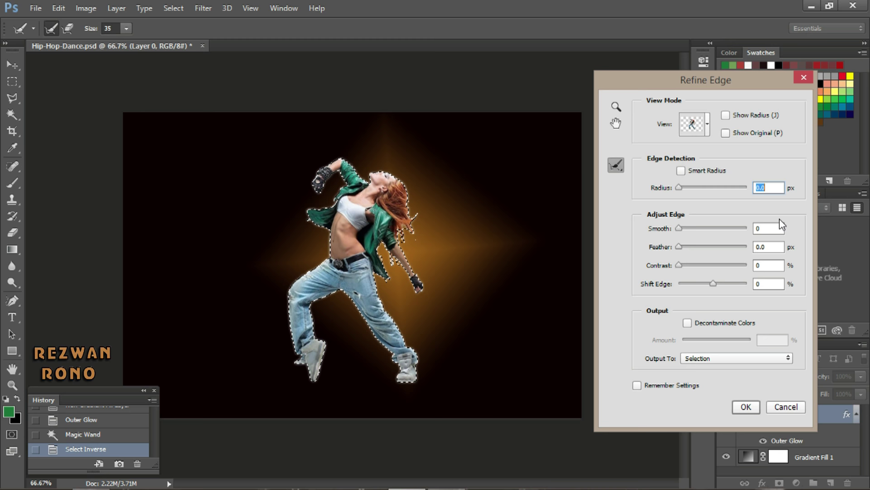
# - Refine the dancer's edges with Smooth 2 and Feather 1 px, outputting to New Layer
pyautogui.click(754, 229)
pyautogui.write('2')
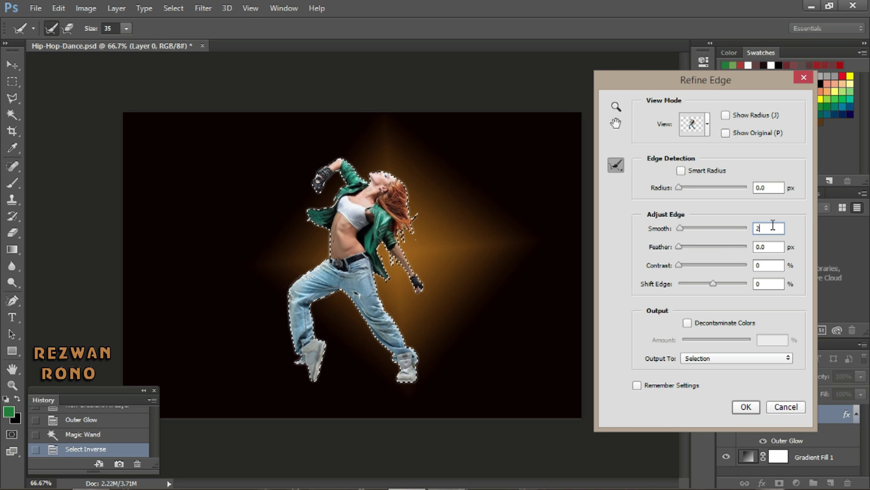
pyautogui.click(772, 247)
pyautogui.write('1')
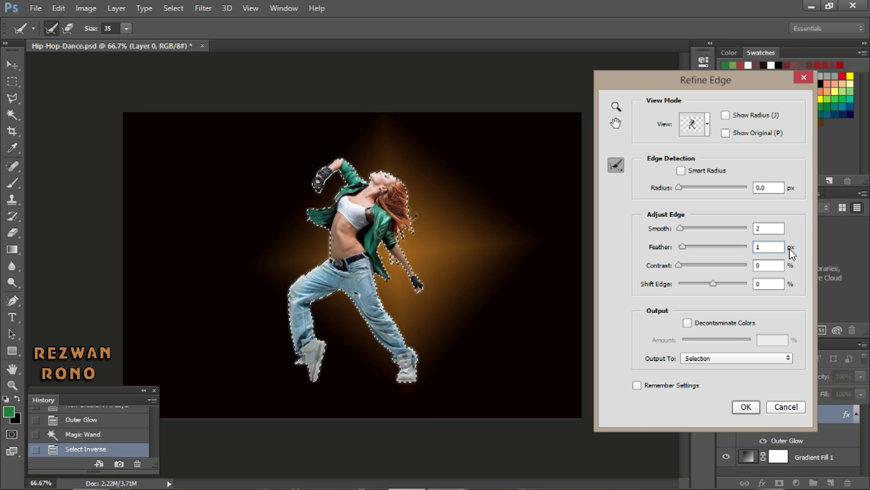
pyautogui.click(751, 356)
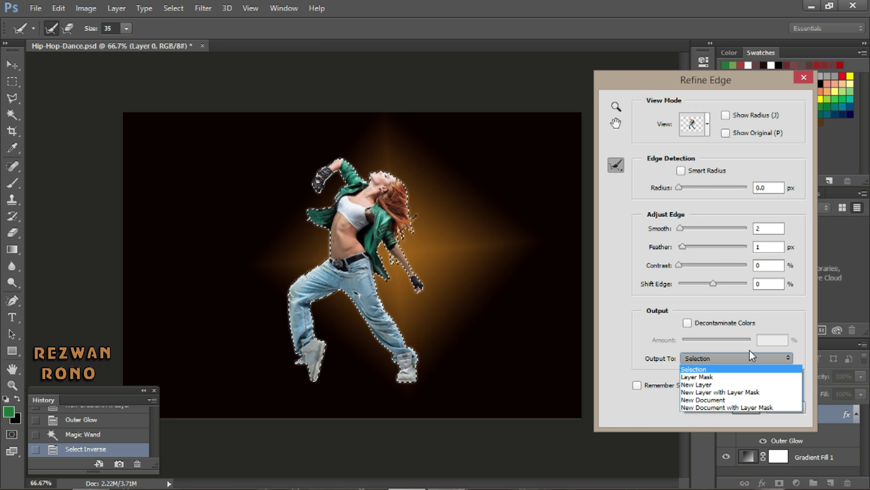
pyautogui.click(751, 384)
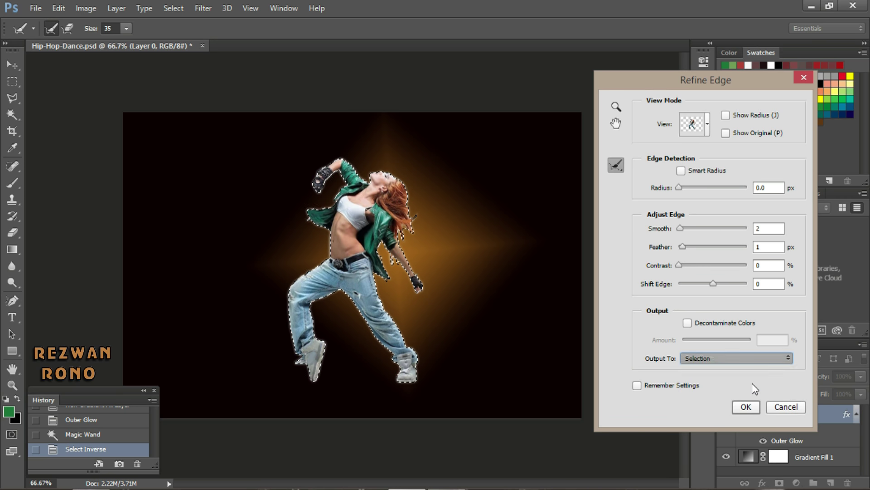
pyautogui.click(747, 407)
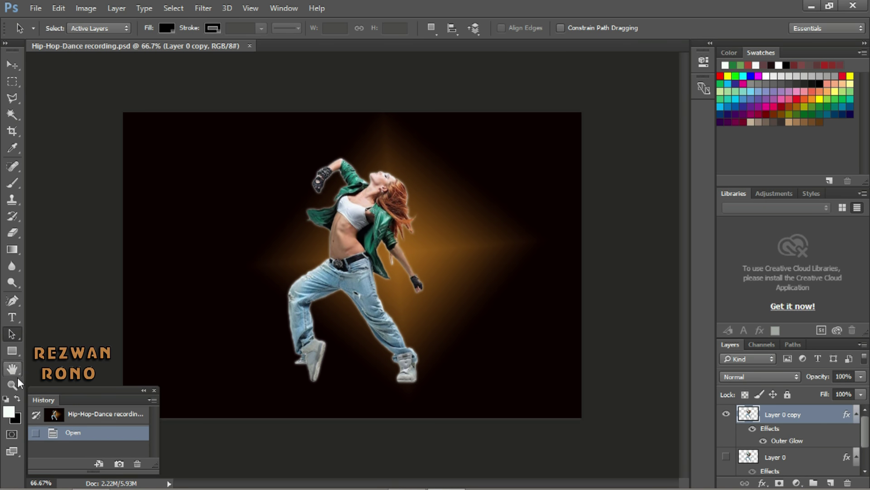
# - Zoom the view in on the dancer's jeans
pyautogui.click(14, 383)
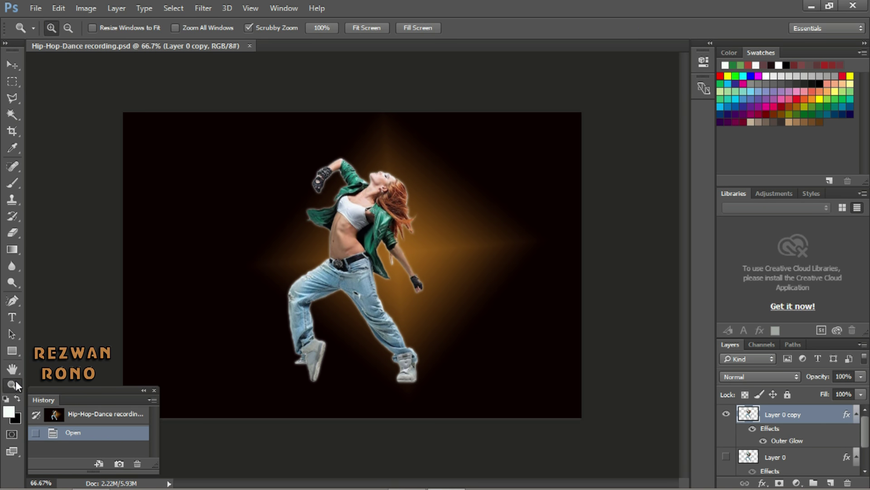
pyautogui.click(302, 329)
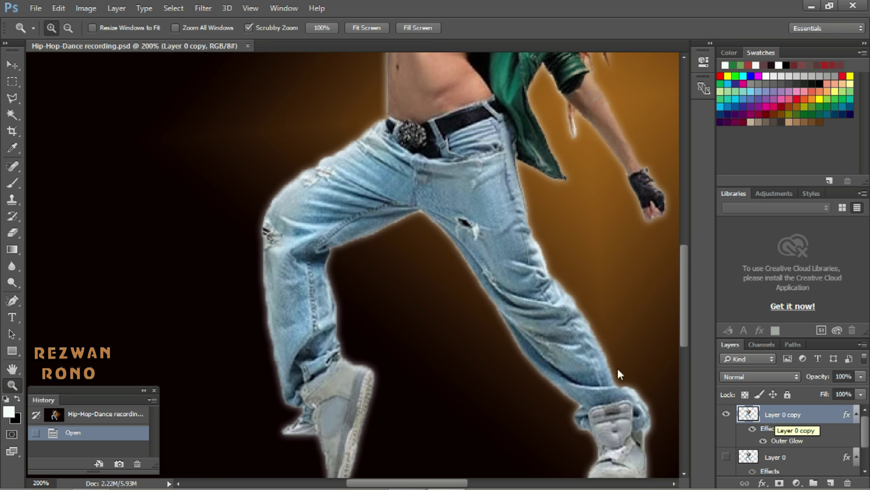
# - Cut a thin Rectangular Marquee strip across the upper left trouser leg onto Layer 1
pyautogui.click(12, 81)
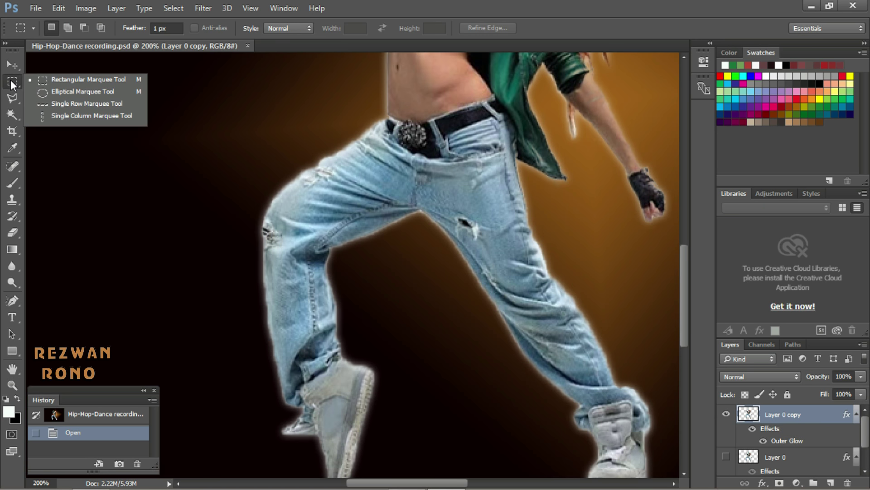
pyautogui.click(87, 82)
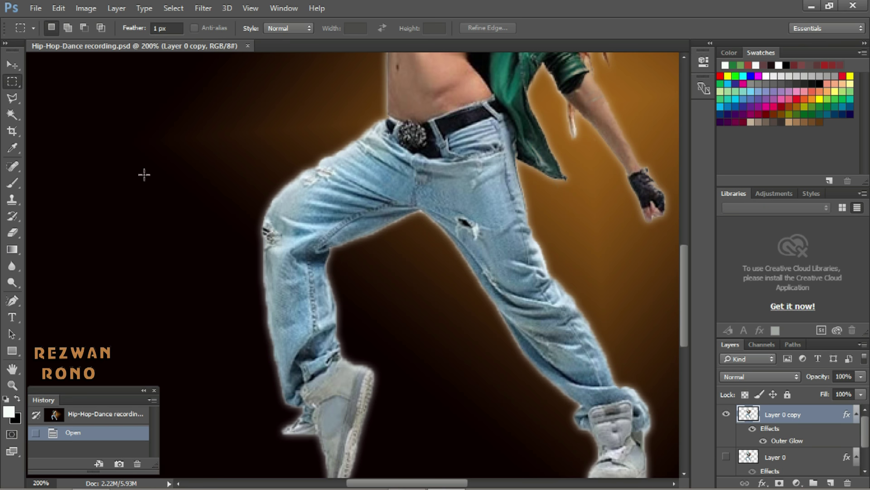
pyautogui.moveTo(257, 267); pyautogui.dragTo(333, 285)
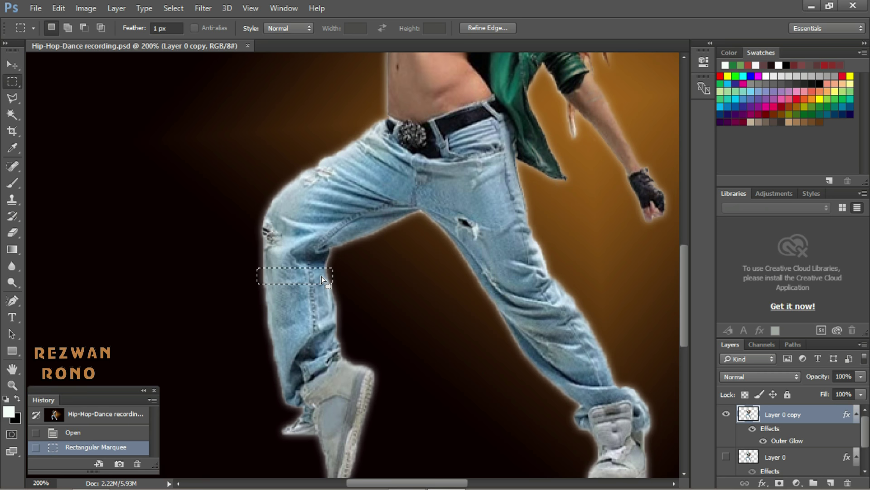
pyautogui.rightClick(286, 271)
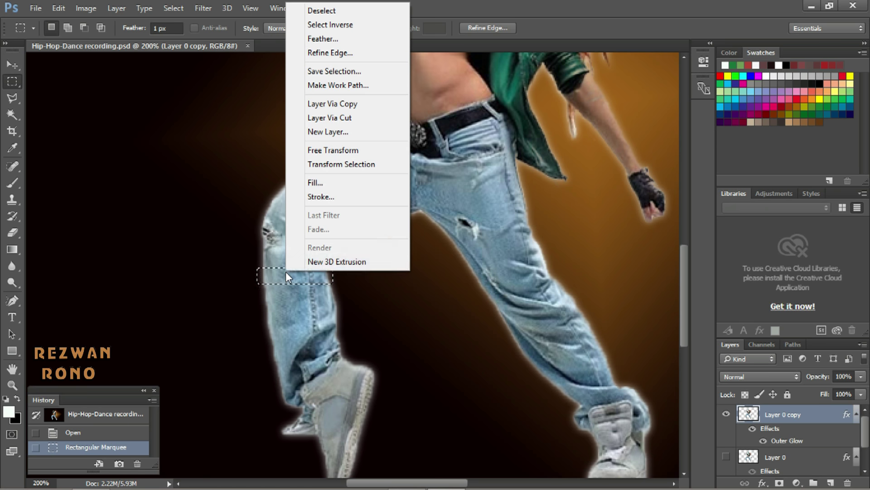
pyautogui.click(375, 120)
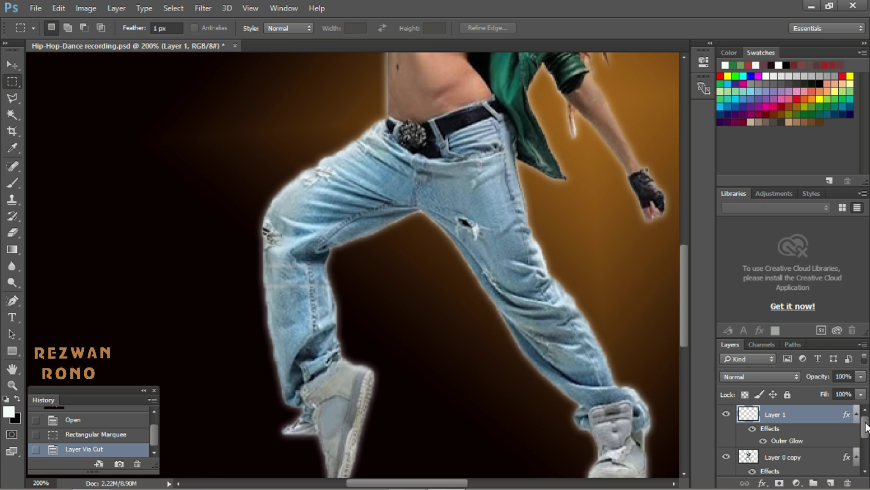
pyautogui.moveTo(866, 426); pyautogui.dragTo(866, 438)
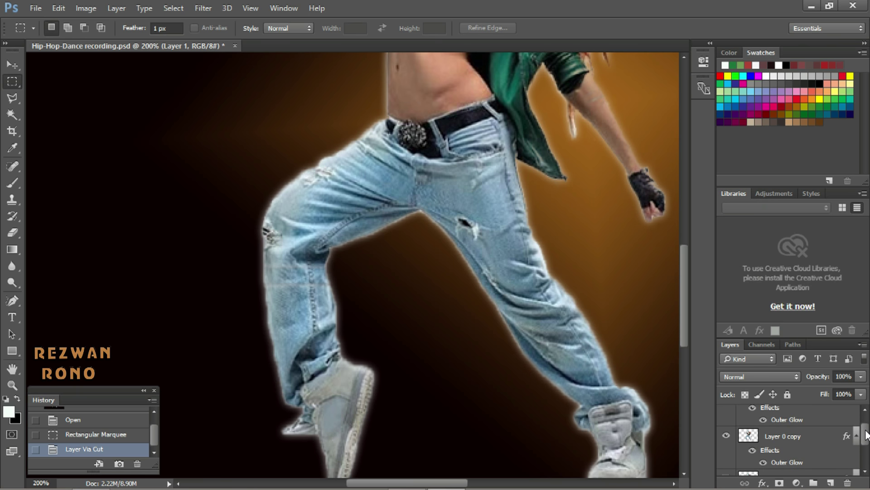
# - Cut a second strip, lower on the leg, from Layer 0 copy onto Layer 2
pyautogui.click(793, 435)
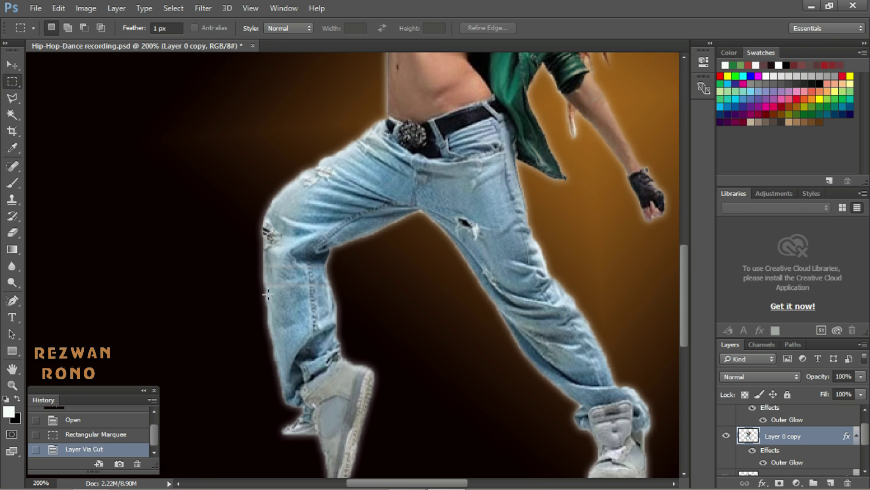
pyautogui.moveTo(260, 293); pyautogui.dragTo(337, 306)
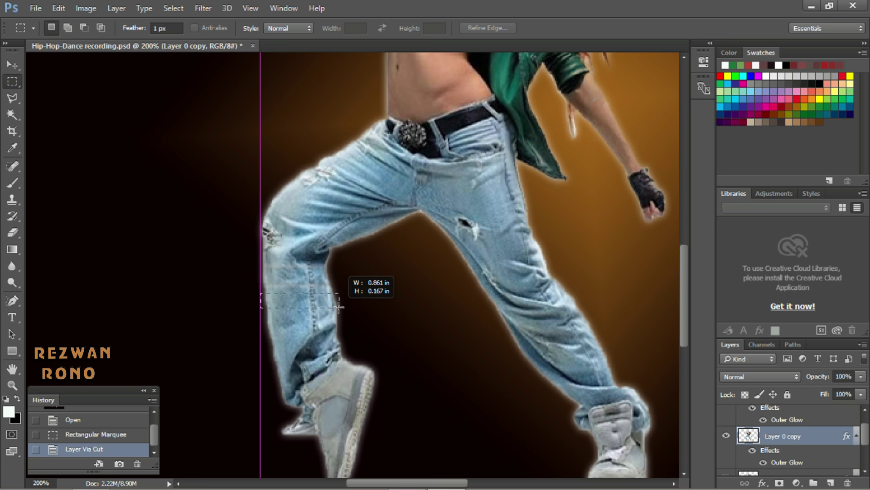
pyautogui.moveTo(337, 305); pyautogui.dragTo(338, 306)
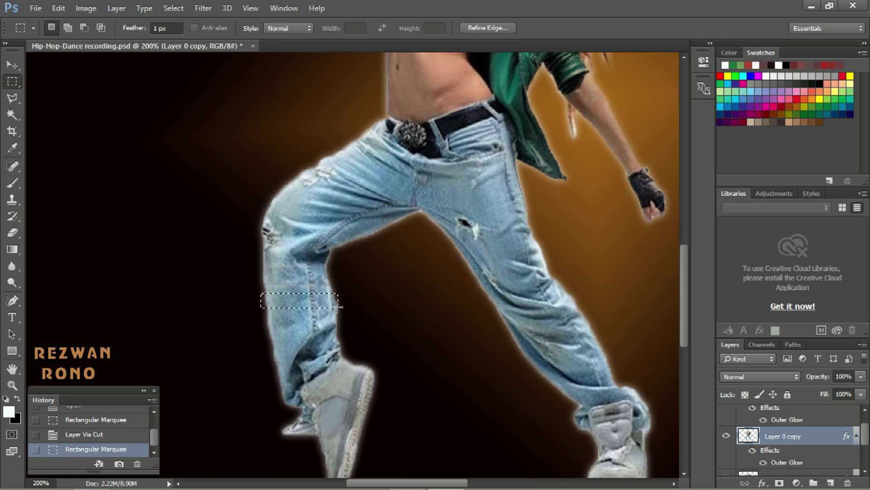
pyautogui.rightClick(315, 307)
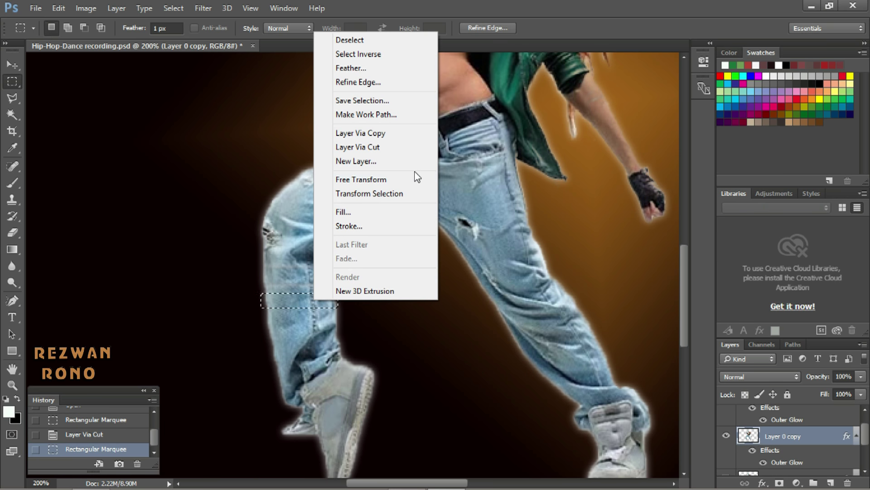
pyautogui.click(412, 151)
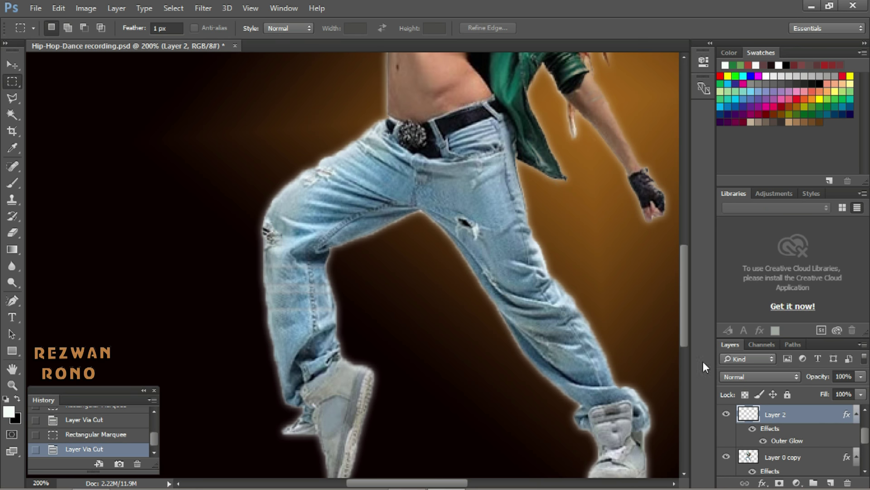
pyautogui.moveTo(867, 442); pyautogui.dragTo(867, 450)
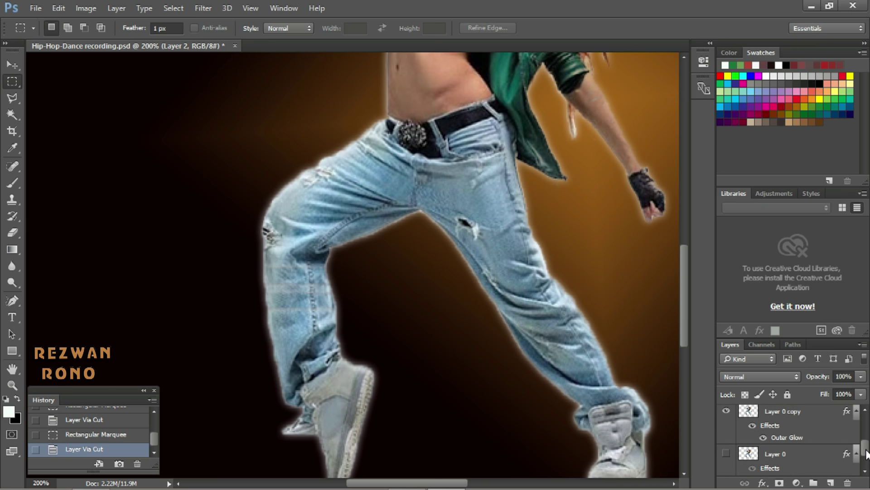
# - Cut a third strip, further down the leg, from Layer 0 copy onto Layer 3
pyautogui.click(808, 426)
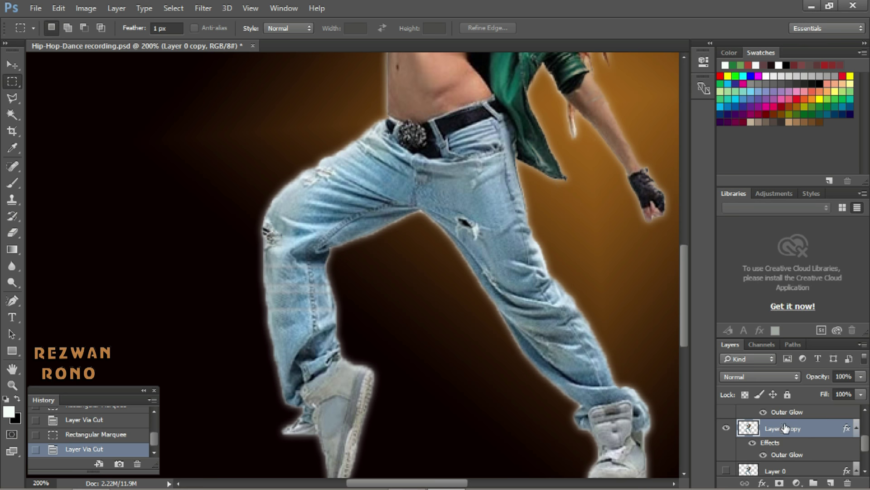
pyautogui.moveTo(267, 317); pyautogui.dragTo(337, 329)
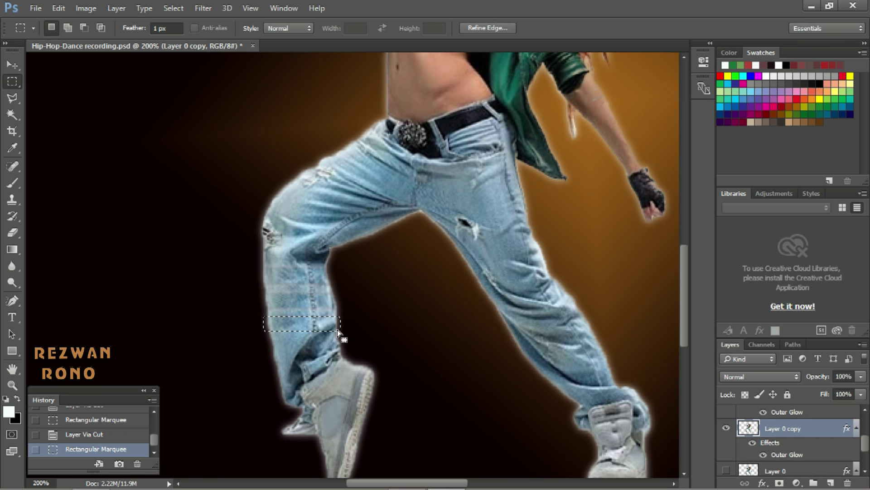
pyautogui.rightClick(306, 319)
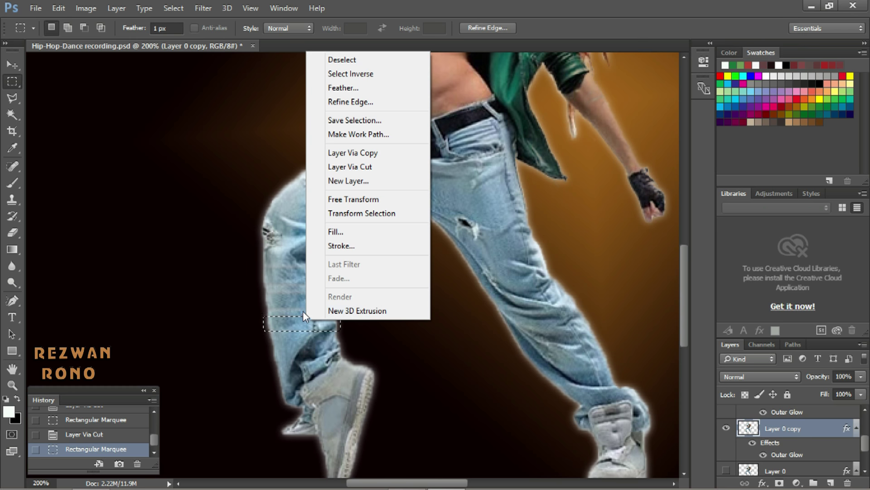
pyautogui.click(401, 176)
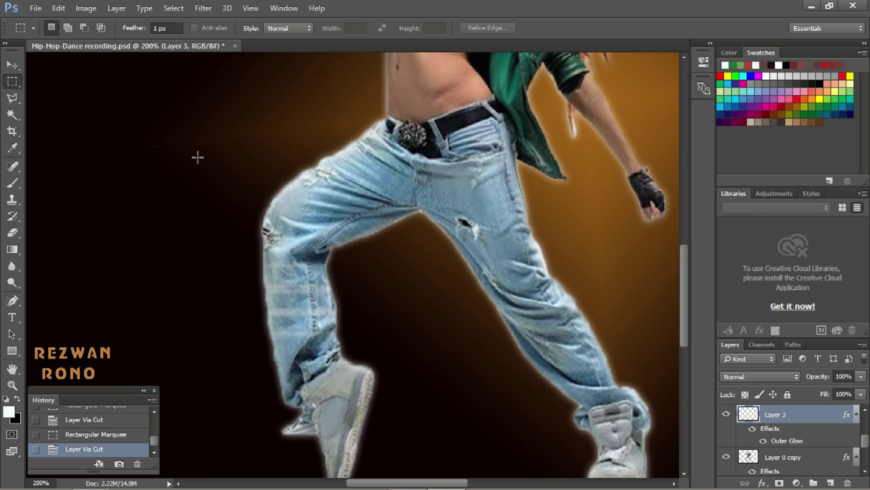
# - Shift the Layer 3 strip to the left with the Move tool
pyautogui.click(11, 66)
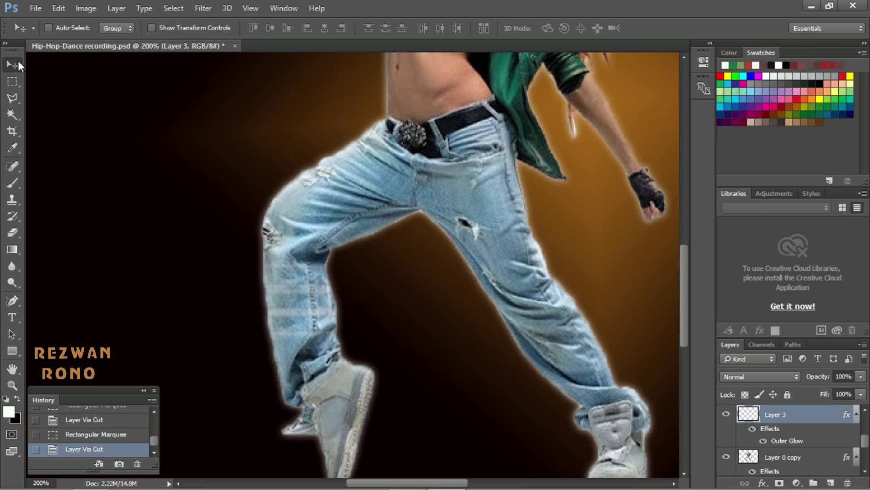
pyautogui.rightClick(19, 61)
pyautogui.click(49, 66)
pyautogui.moveTo(296, 274); pyautogui.dragTo(288, 278)
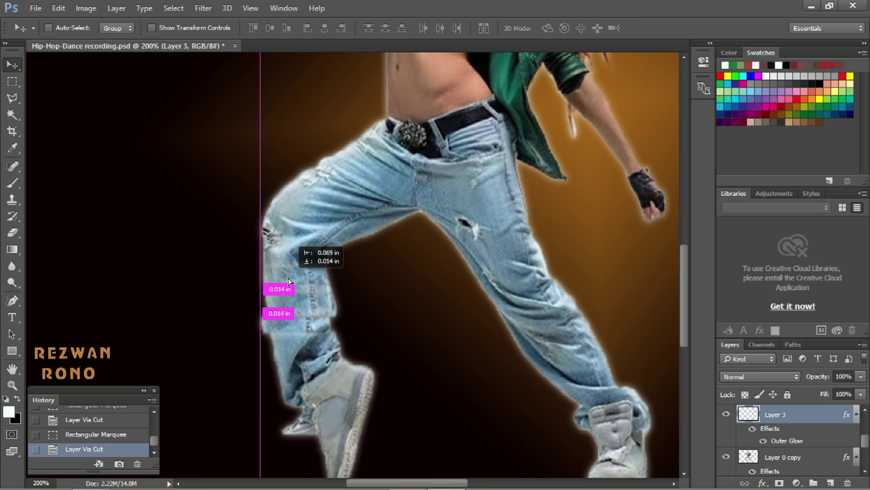
pyautogui.moveTo(288, 278); pyautogui.dragTo(289, 279)
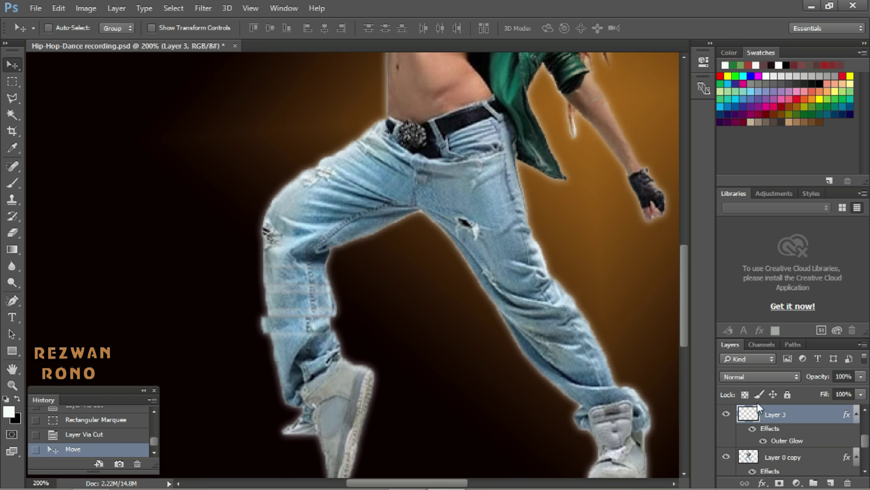
# - Shift the Layer 1 and Layer 2 strips left and fine-tune Layer 3's offset
pyautogui.click(792, 459)
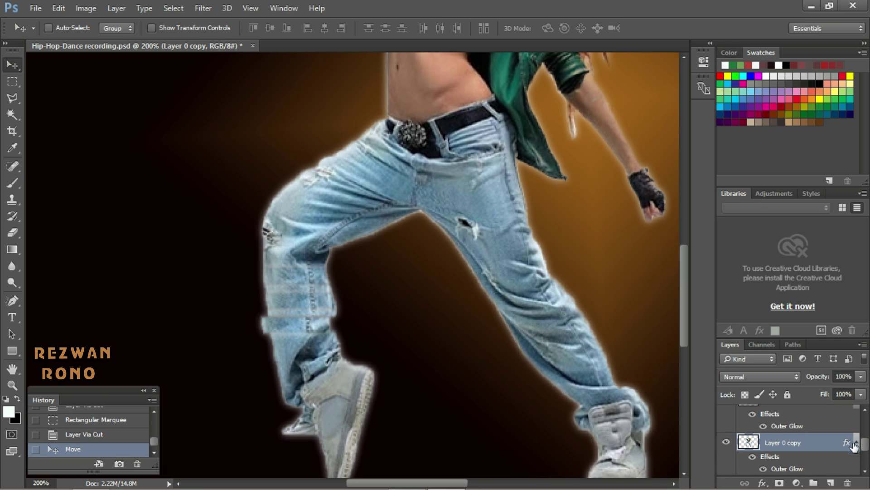
pyautogui.moveTo(867, 439); pyautogui.dragTo(867, 411)
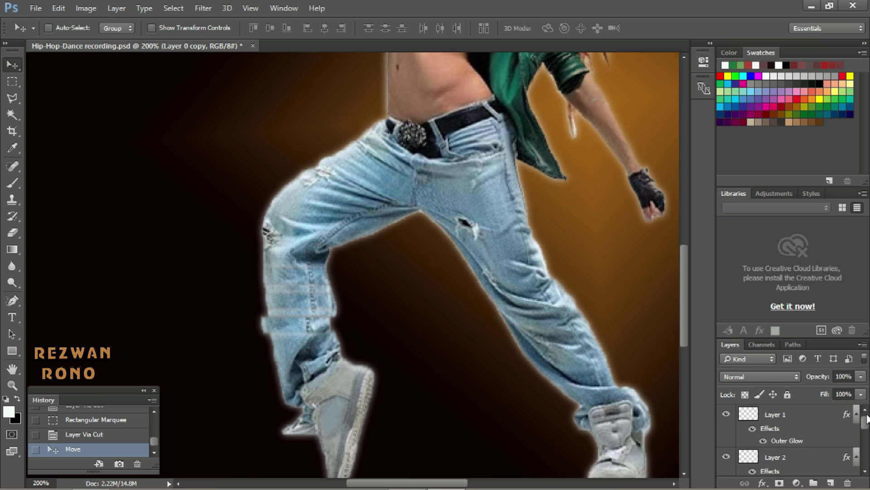
pyautogui.click(789, 414)
pyautogui.moveTo(304, 278); pyautogui.dragTo(295, 277)
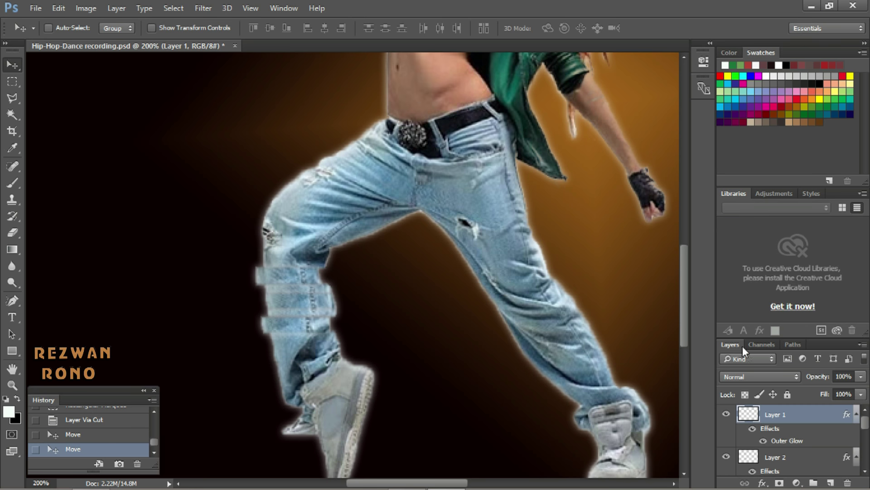
pyautogui.click(787, 456)
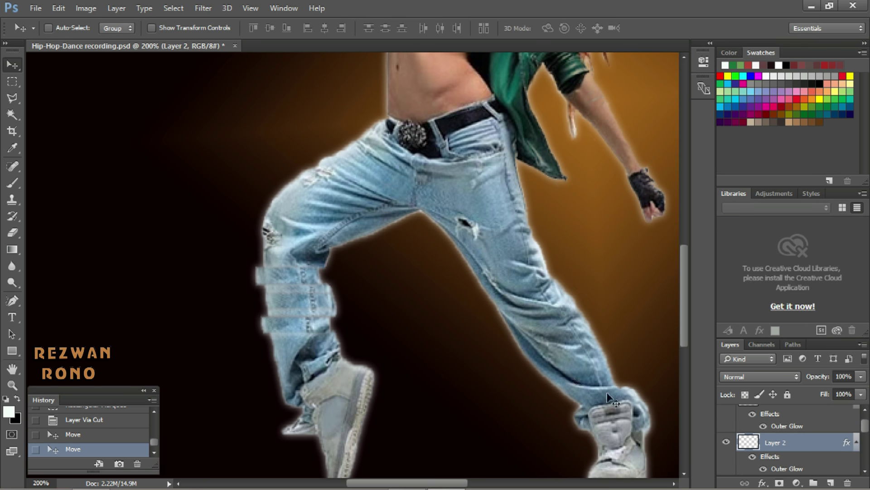
pyautogui.moveTo(302, 305); pyautogui.dragTo(291, 300)
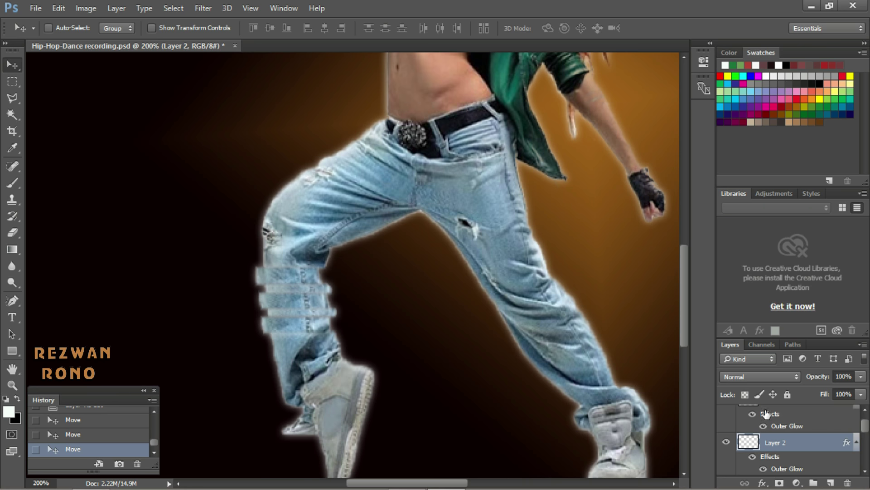
pyautogui.scroll(-3, 863, 428)
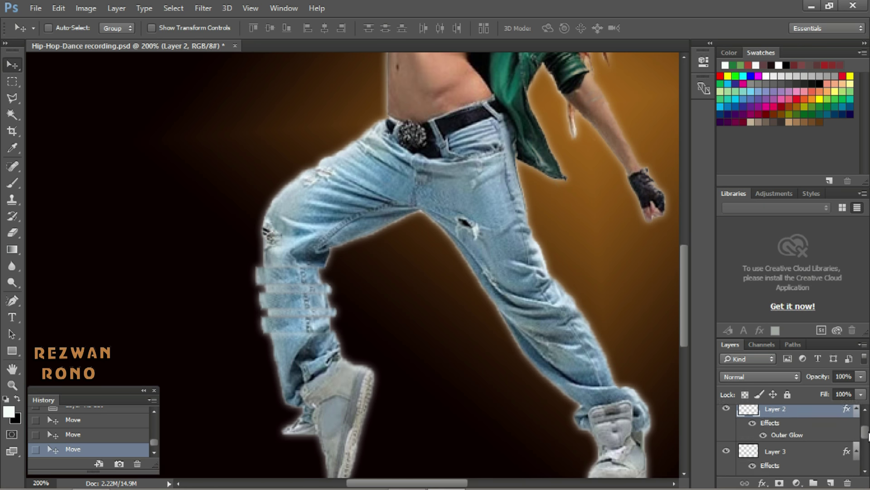
pyautogui.click(804, 447)
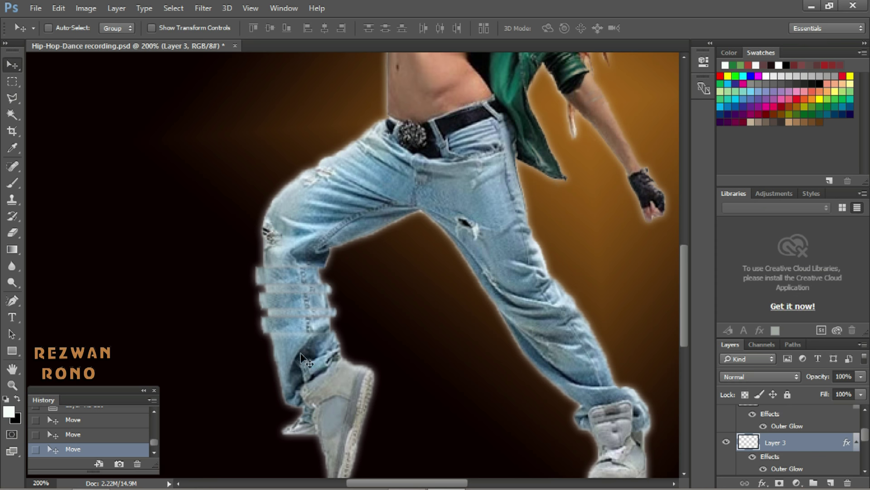
pyautogui.moveTo(295, 323); pyautogui.dragTo(297, 323)
pyautogui.moveTo(866, 436); pyautogui.dragTo(868, 422)
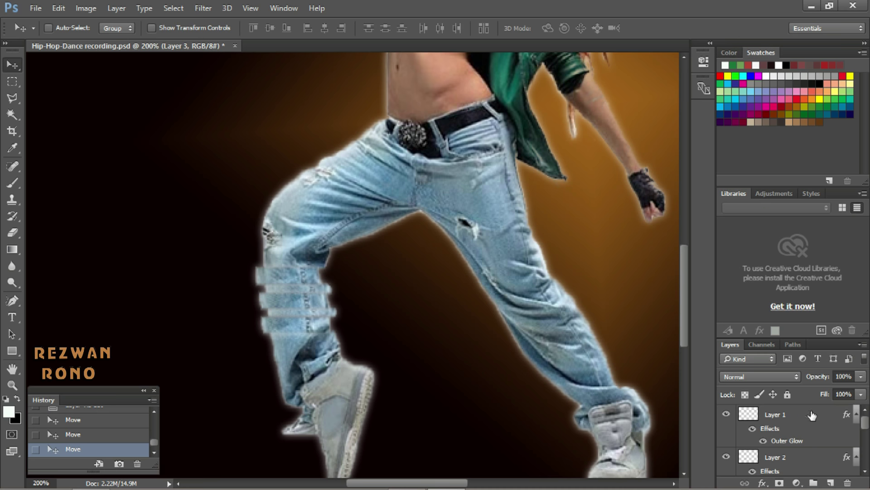
# - Merge Layer 1 and Layer 2 into a single layer
pyautogui.click(788, 415)
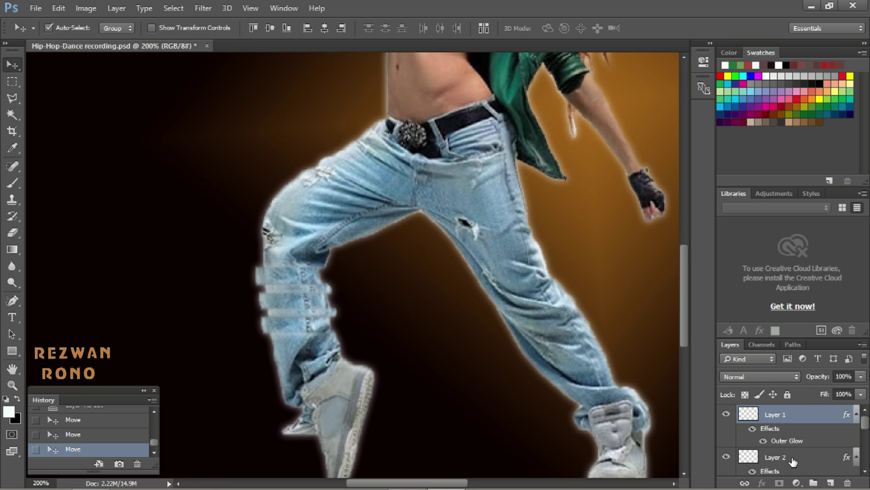
pyautogui.keyDown('shift'); pyautogui.click(793, 463); pyautogui.keyUp('shift')
pyautogui.moveTo(868, 426); pyautogui.dragTo(867, 424)
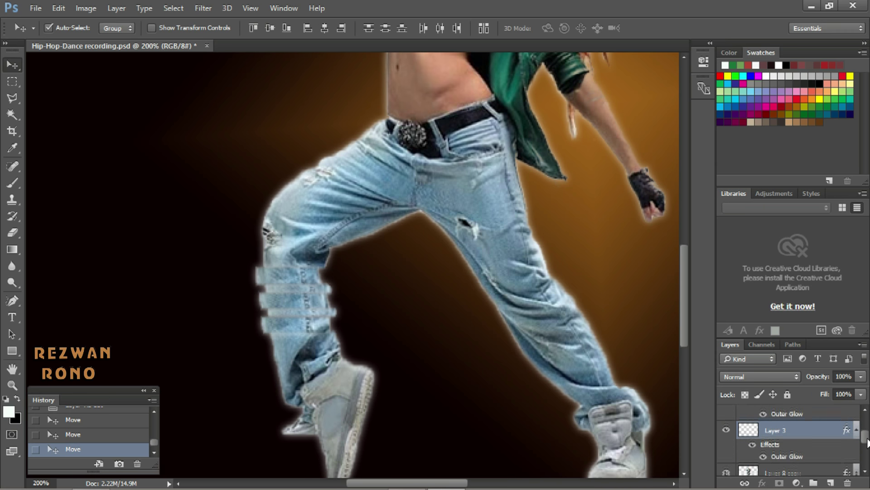
pyautogui.press('ctrl')
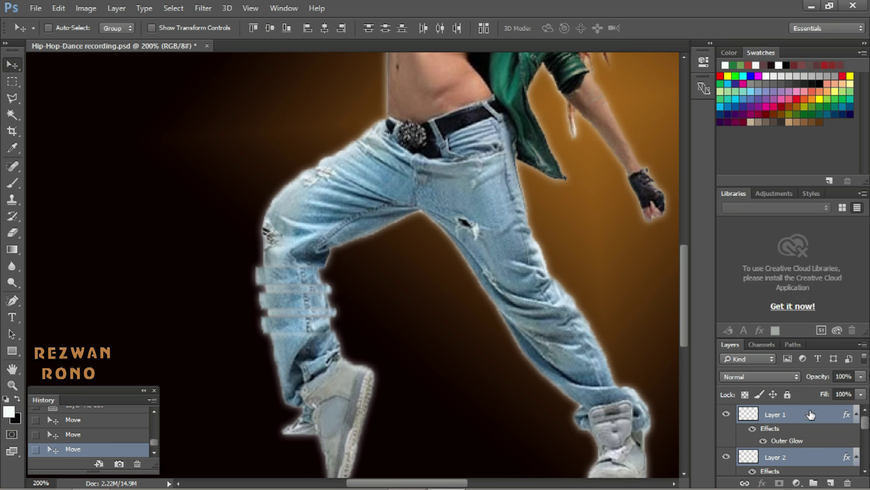
pyautogui.rightClick(788, 415)
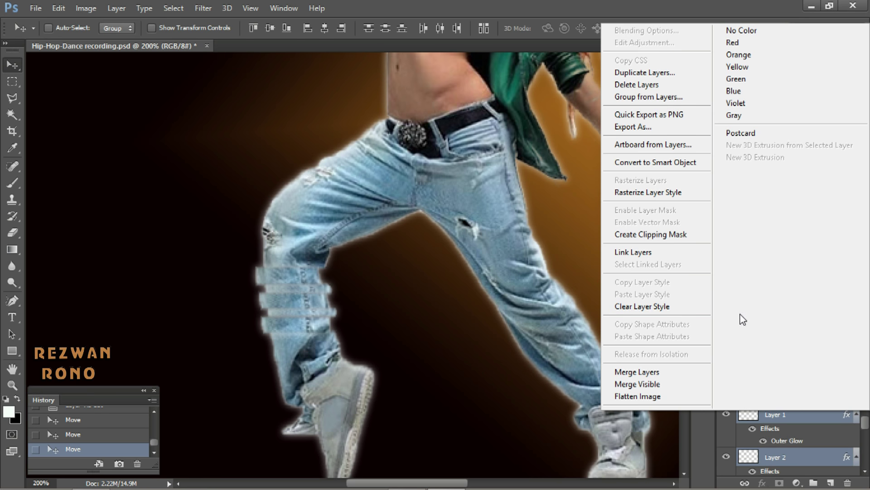
pyautogui.click(678, 371)
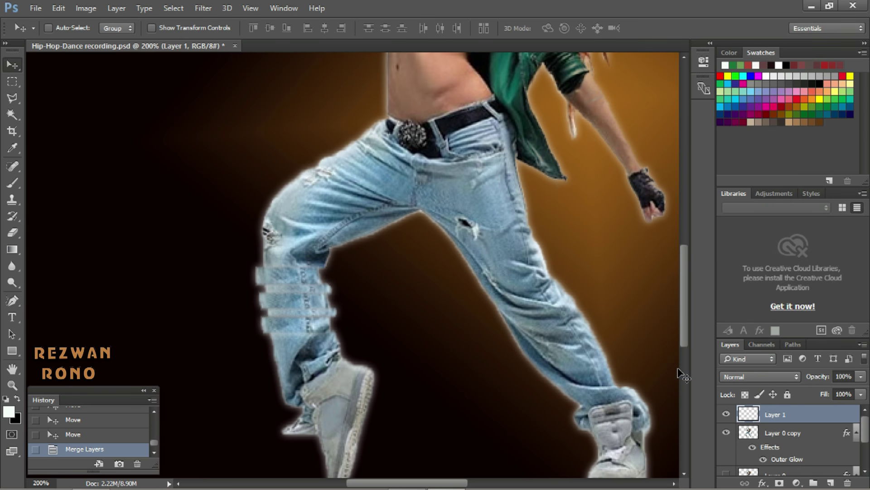
# - Rename the merged stripe layer to 'leg 1'
pyautogui.doubleClick(798, 416)
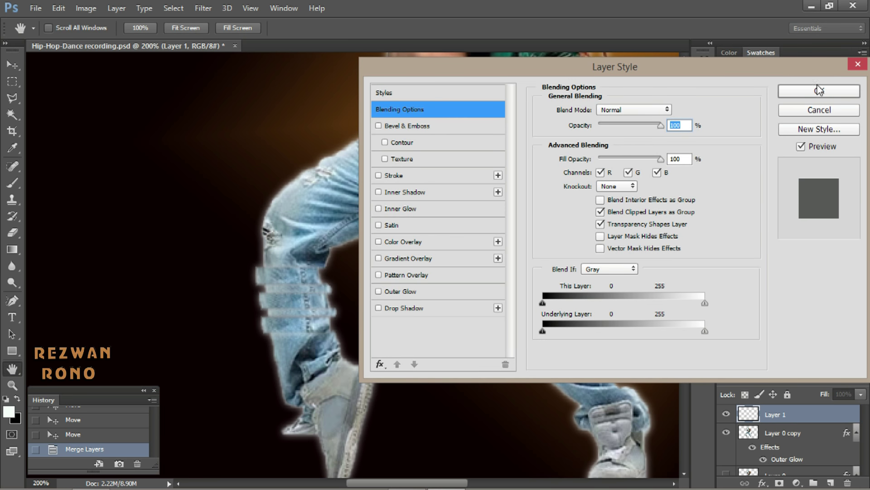
pyautogui.click(819, 109)
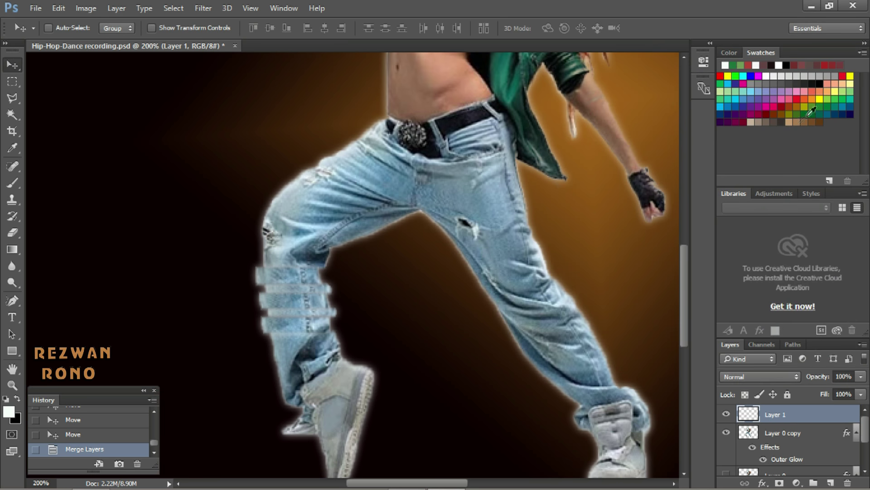
pyautogui.doubleClick(774, 414)
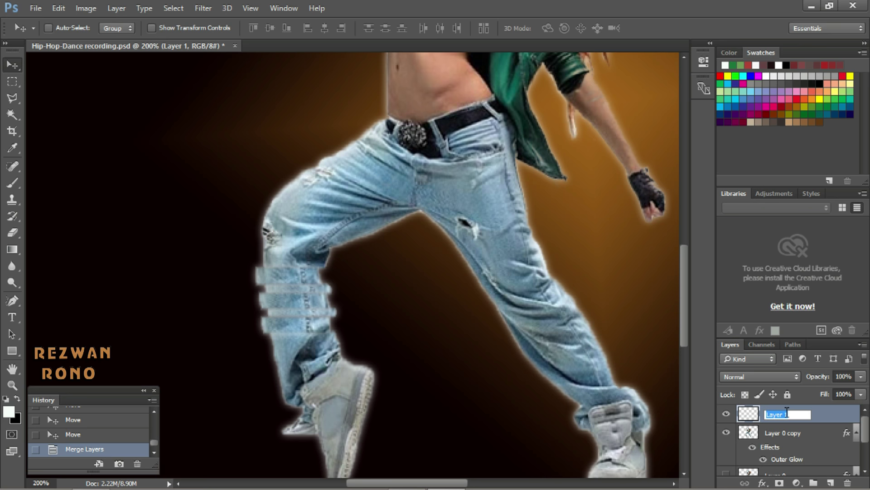
pyautogui.write('le')
pyautogui.write('g 1')
pyautogui.rightClick(14, 480)
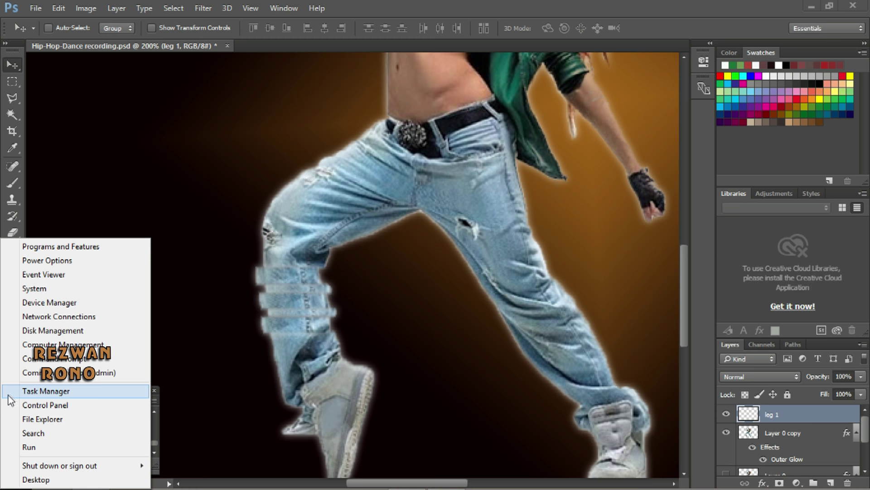
pyautogui.click(791, 411)
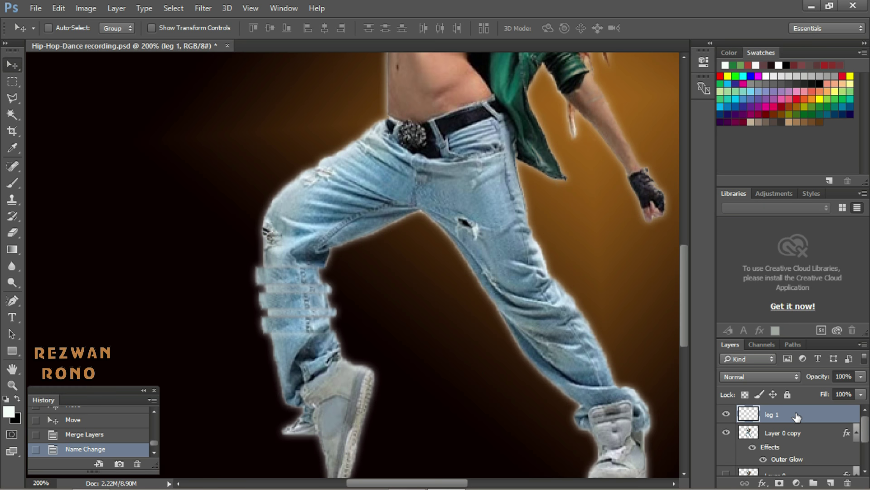
# - Duplicate leg 1 as 'leg 1 copy' and give the original a 90°, 131-pixel Motion Blur
pyautogui.moveTo(797, 416); pyautogui.dragTo(831, 483)
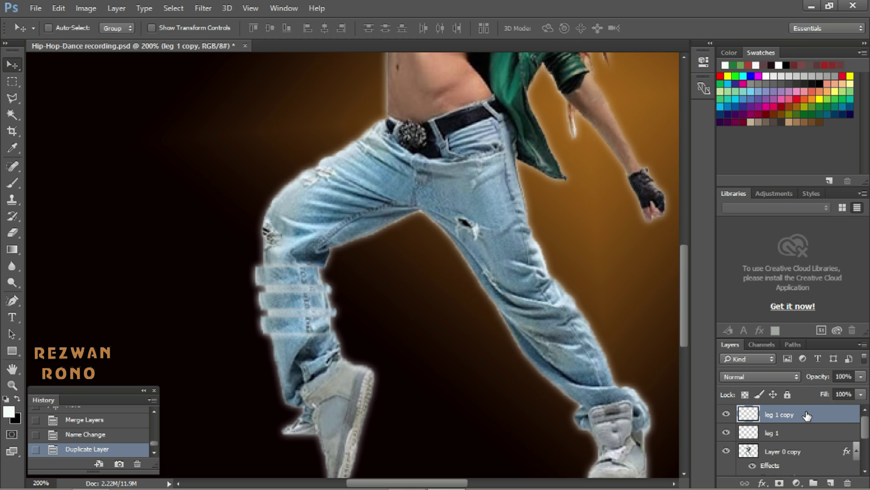
pyautogui.click(805, 434)
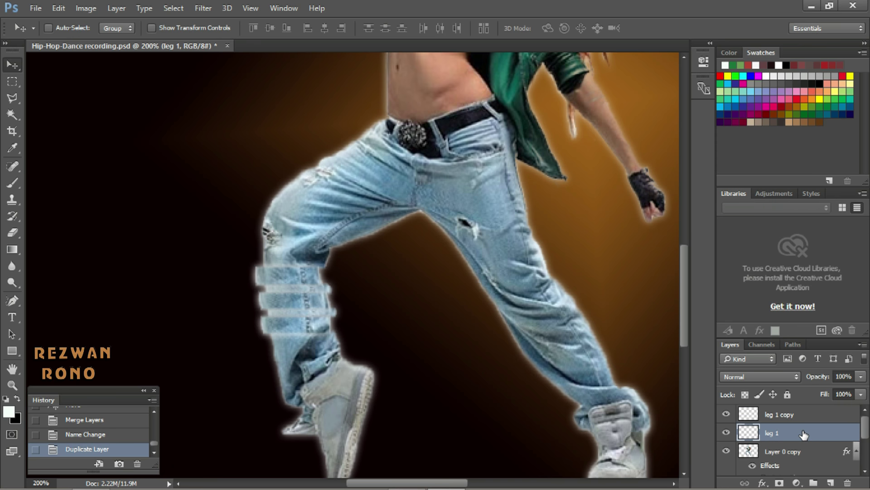
pyautogui.click(197, 10)
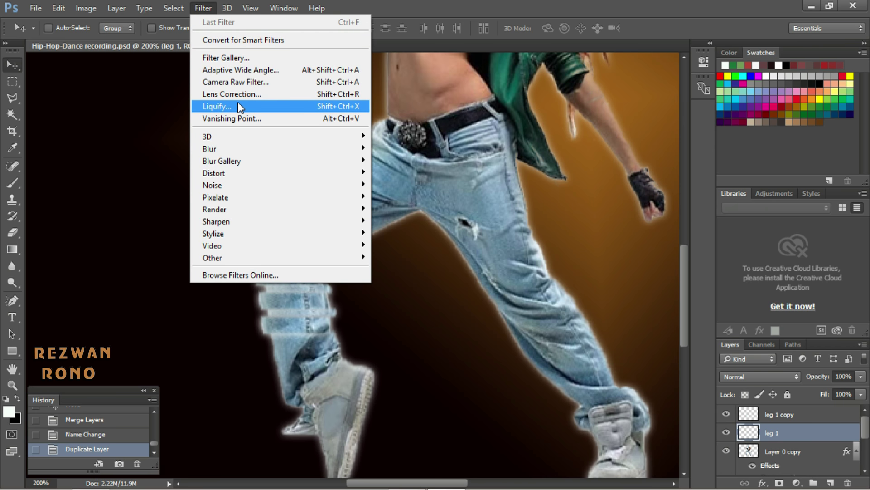
pyautogui.moveTo(279, 148)
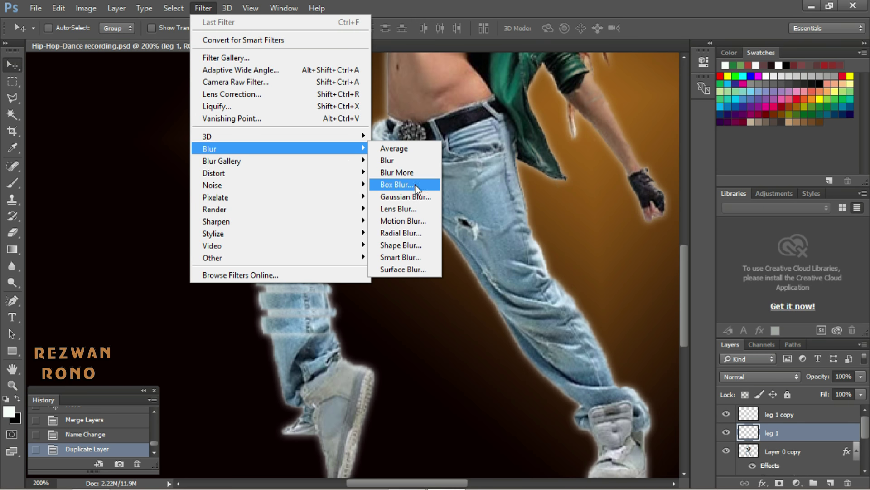
pyautogui.click(424, 224)
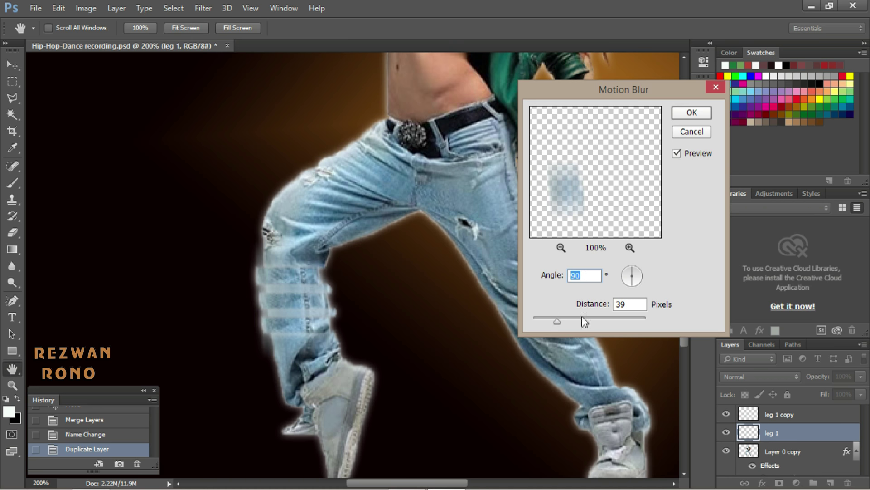
pyautogui.moveTo(557, 322)
pyautogui.mouseDown()
pyautogui.moveTo(579, 325)
pyautogui.moveTo(553, 325)
pyautogui.mouseUp()
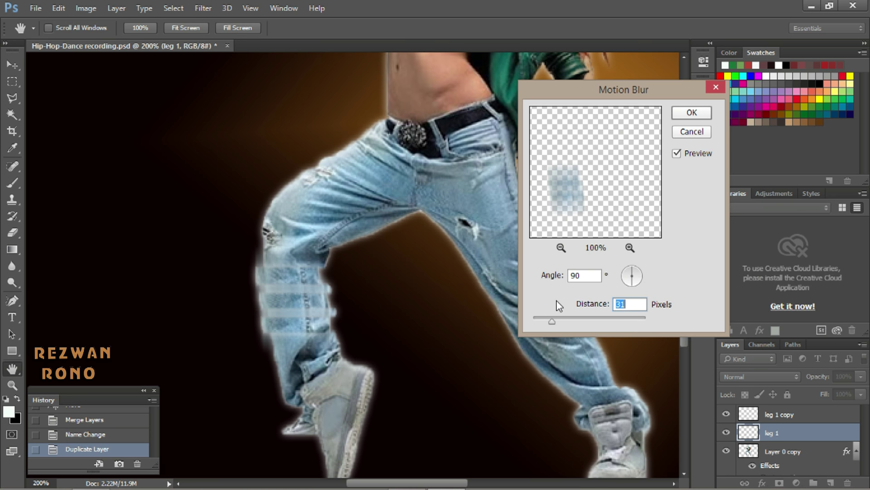
pyautogui.click(691, 113)
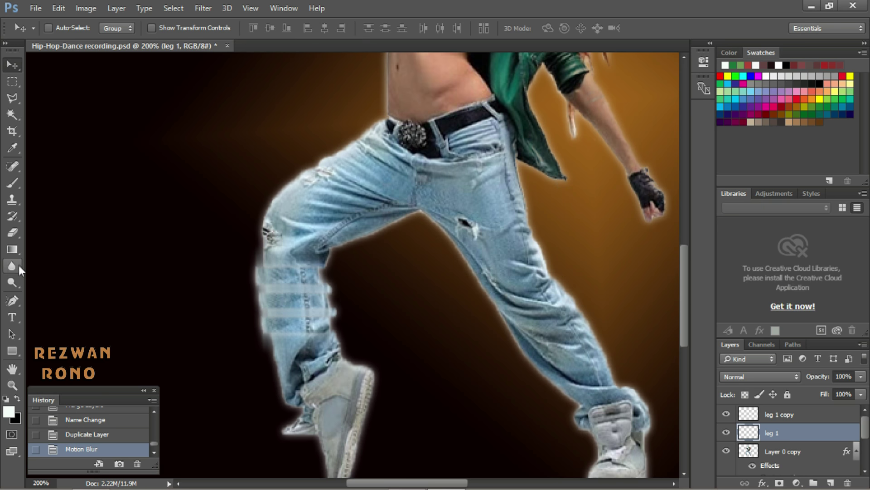
# - Set up the Eraser Tool with a soft round 12 px brush
pyautogui.click(18, 233)
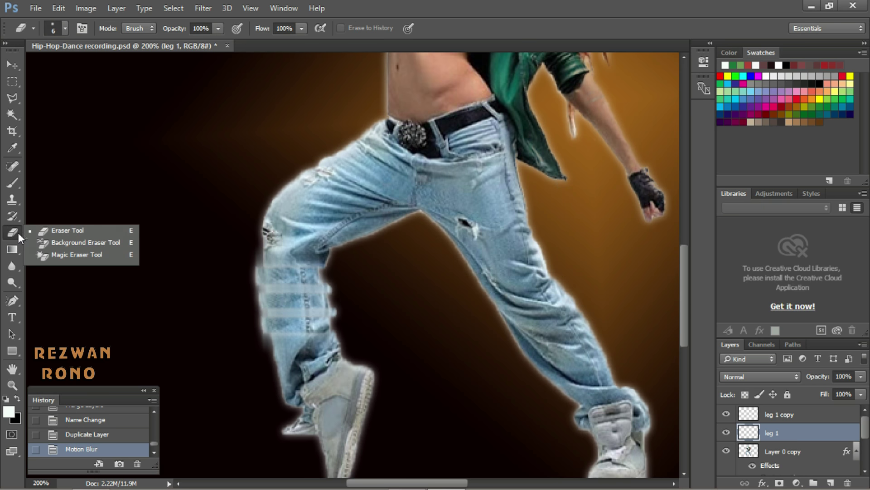
pyautogui.click(52, 228)
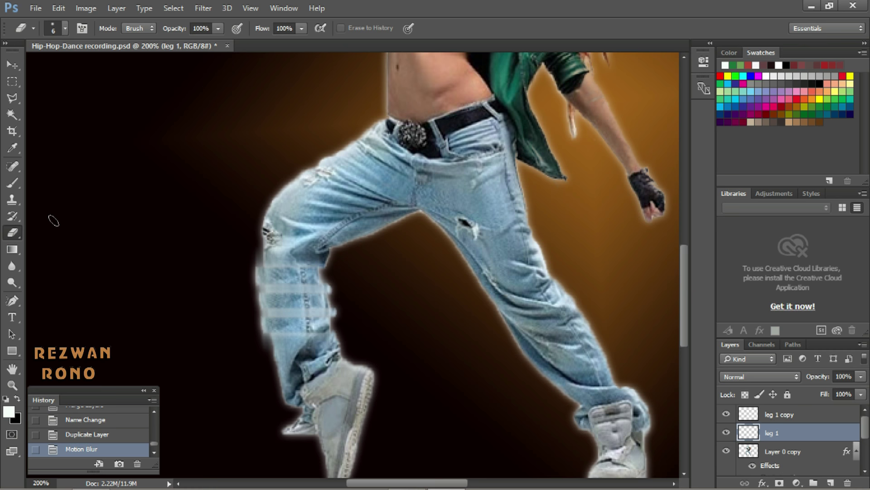
pyautogui.click(64, 28)
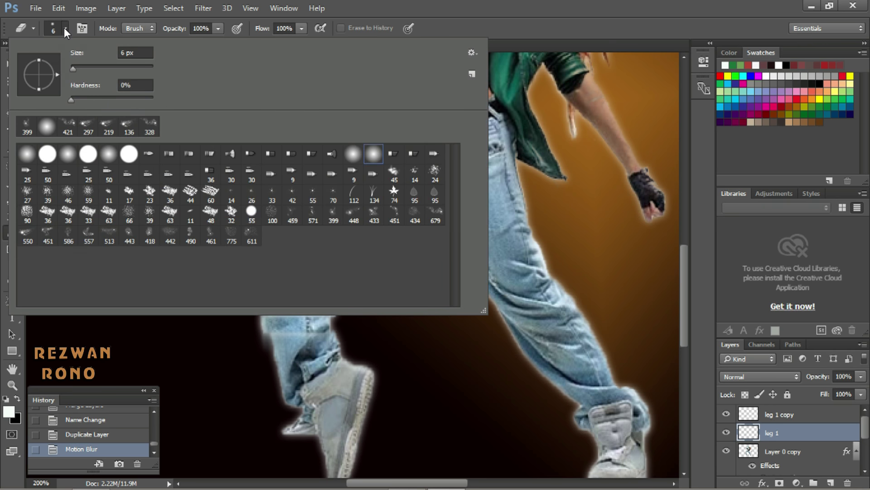
pyautogui.click(28, 155)
pyautogui.moveTo(80, 67); pyautogui.dragTo(75, 67)
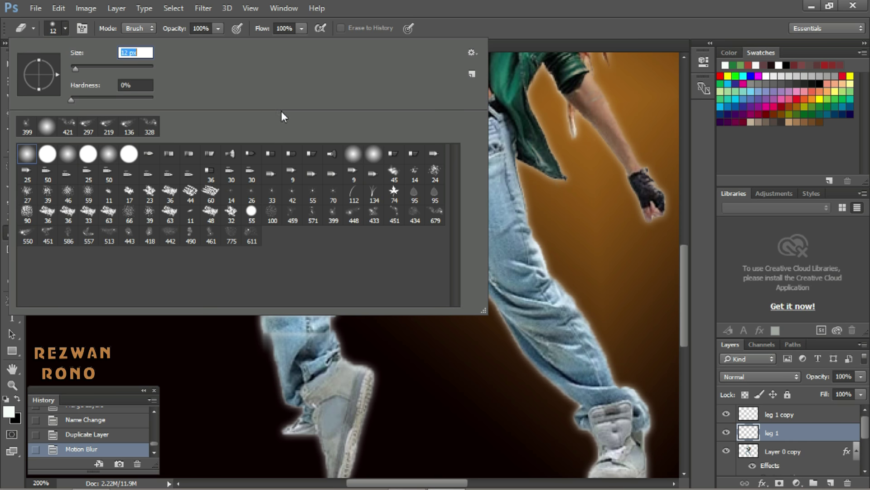
pyautogui.click(64, 29)
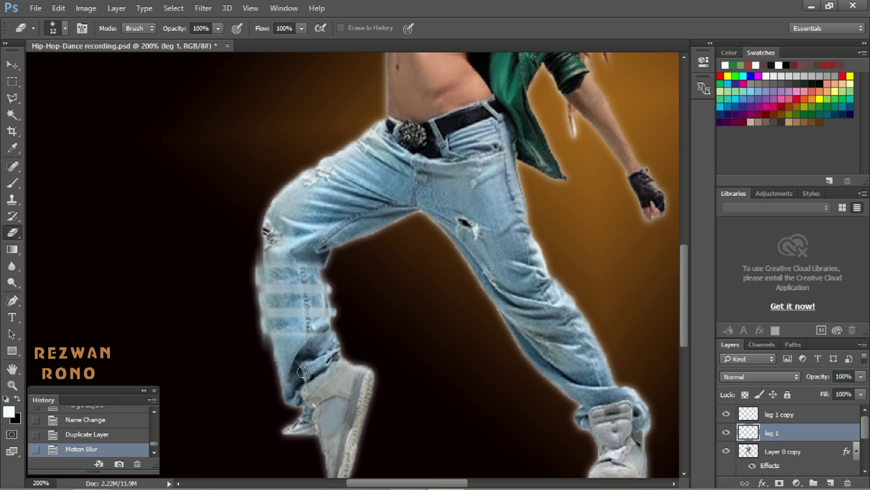
# - Erase the stray blurred edges of the leg 1 strips
pyautogui.moveTo(261, 271); pyautogui.dragTo(284, 322)
pyautogui.click(284, 323)
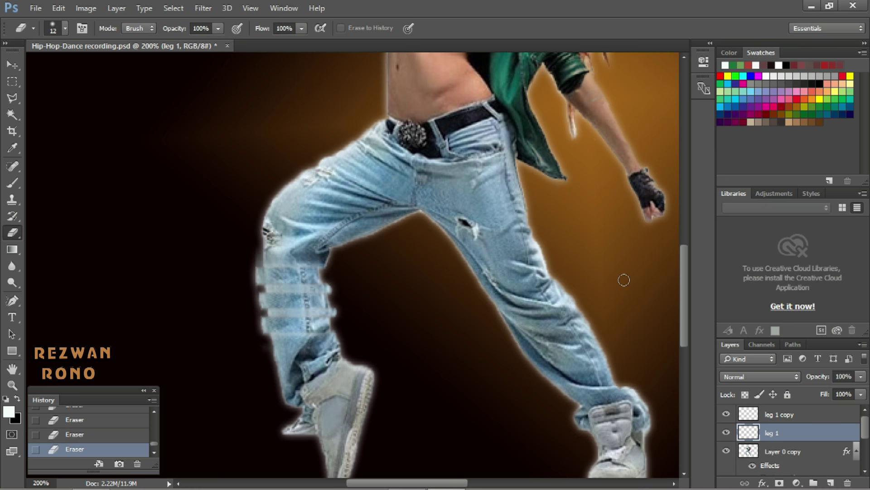
pyautogui.click(774, 376)
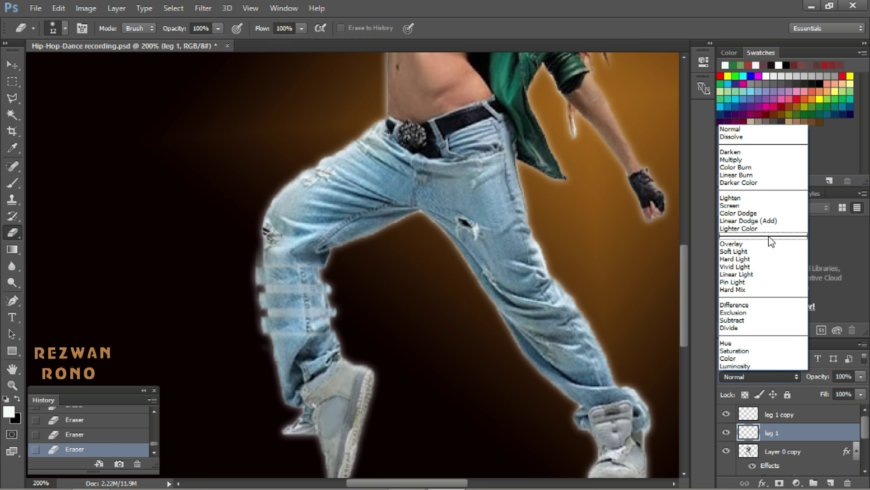
# - Set leg 1 to Linear Light blending and apply the Stylize > Diffuse filter to leg 1 copy
pyautogui.click(773, 274)
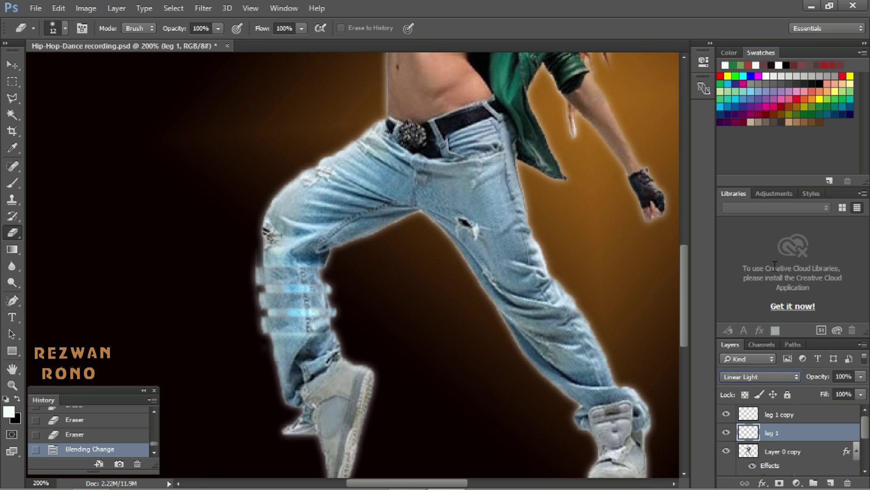
pyautogui.click(794, 419)
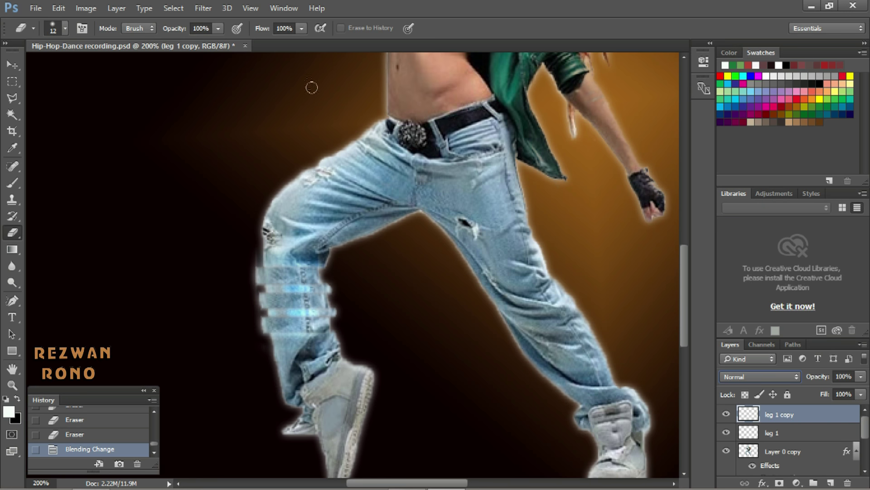
pyautogui.click(207, 10)
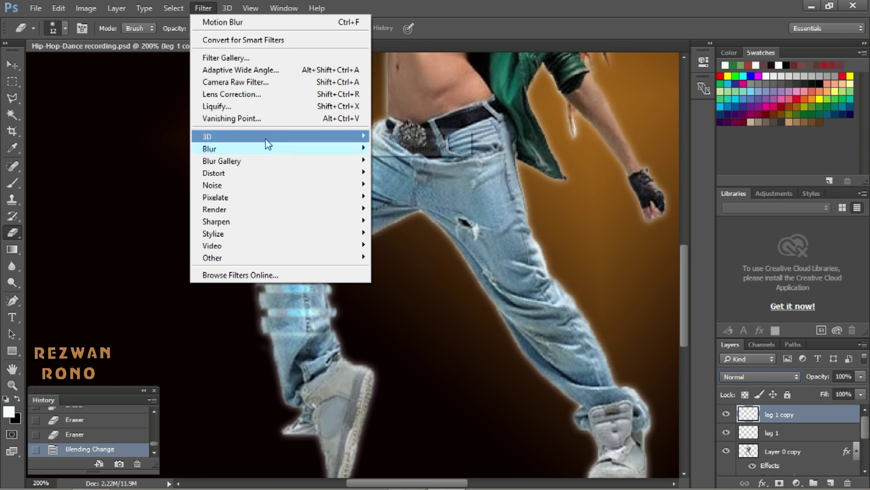
pyautogui.moveTo(272, 234)
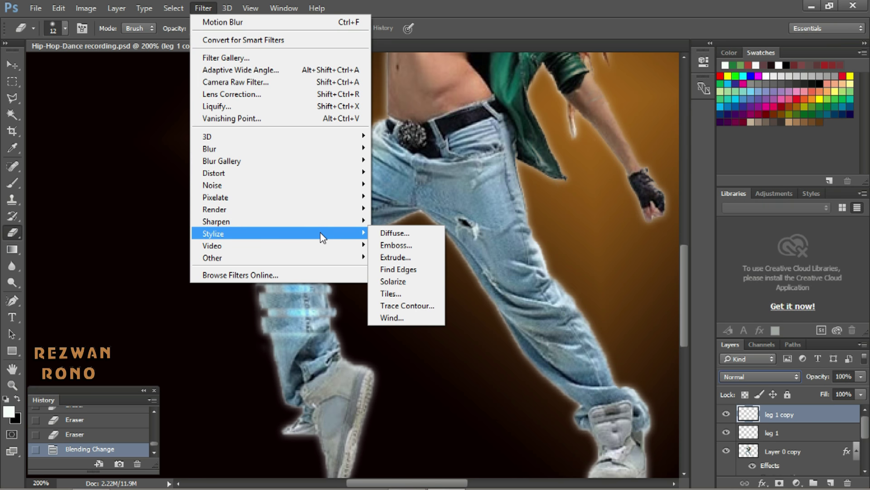
pyautogui.click(422, 233)
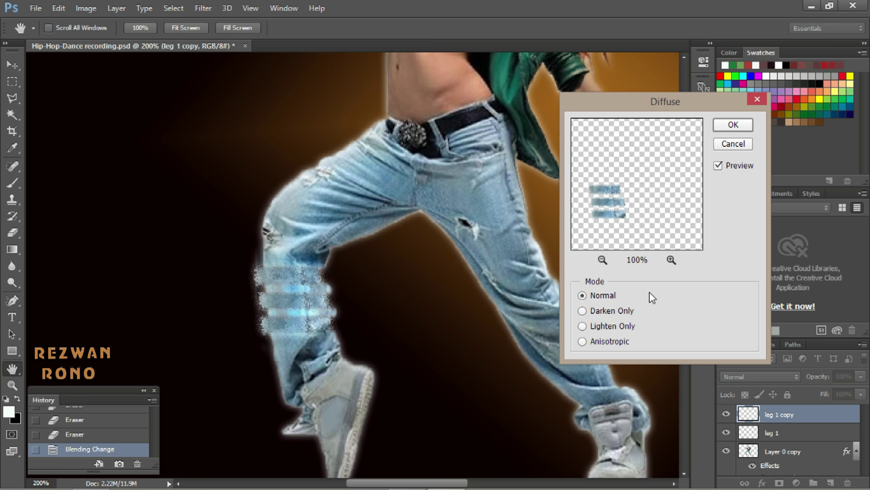
pyautogui.click(738, 128)
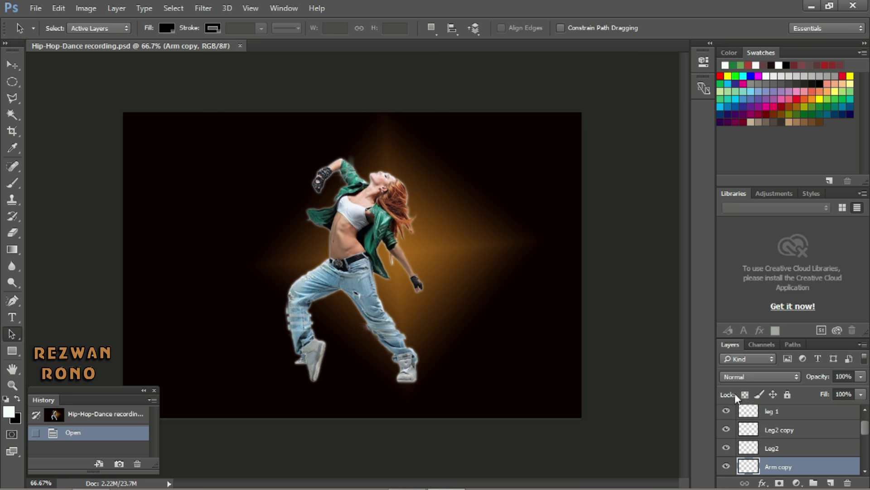
# - Add a new empty layer below the dancer and name it 'Background details'
pyautogui.click(831, 484)
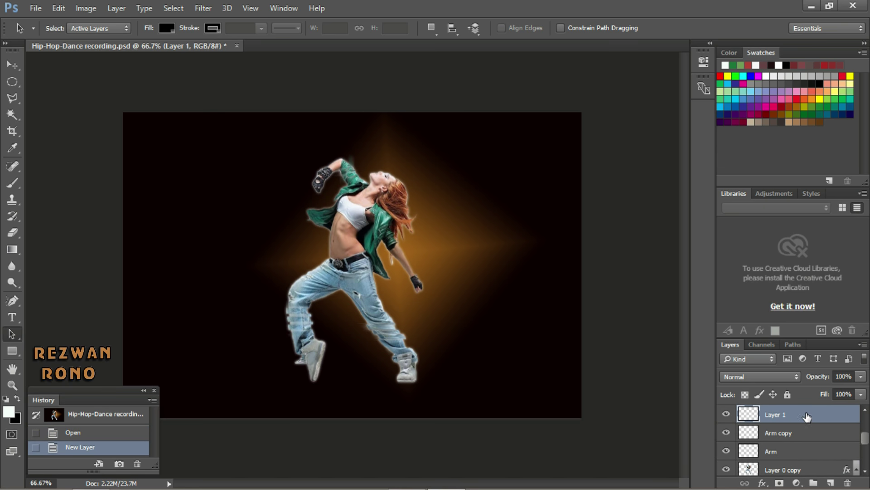
pyautogui.moveTo(806, 416)
pyautogui.mouseDown()
pyautogui.moveTo(814, 484)
pyautogui.moveTo(813, 457)
pyautogui.mouseUp()
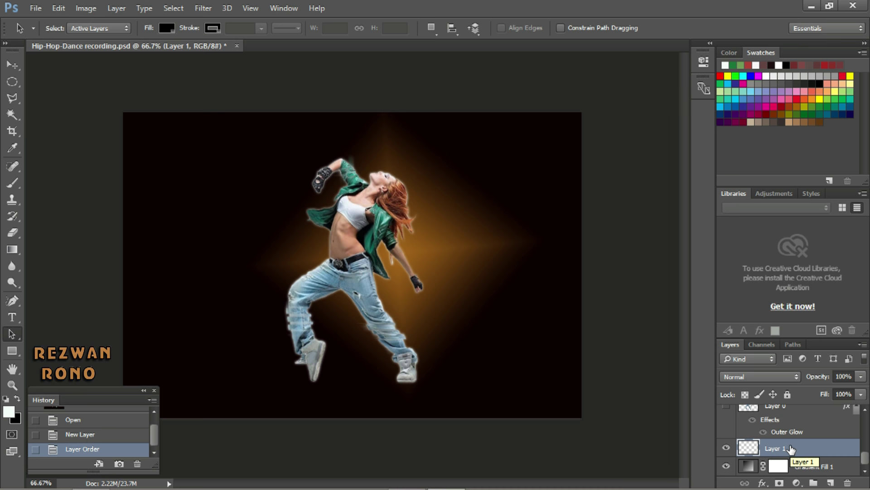
pyautogui.doubleClick(790, 449)
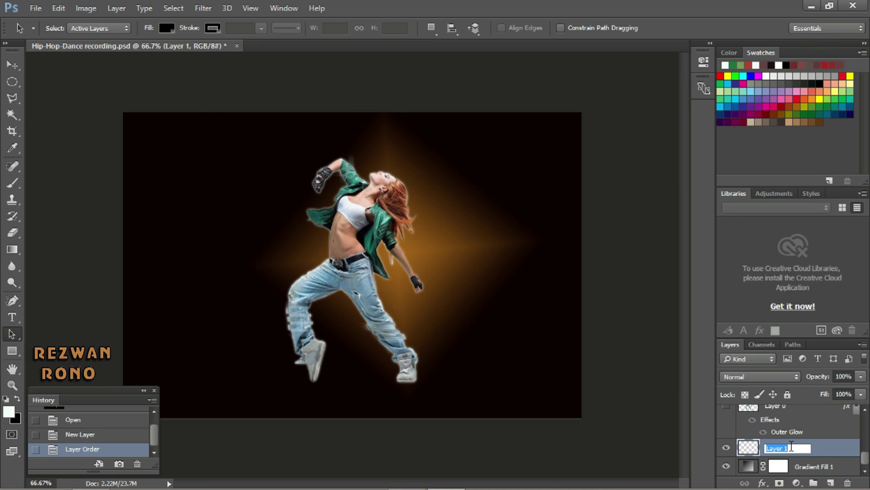
pyautogui.write('Backg')
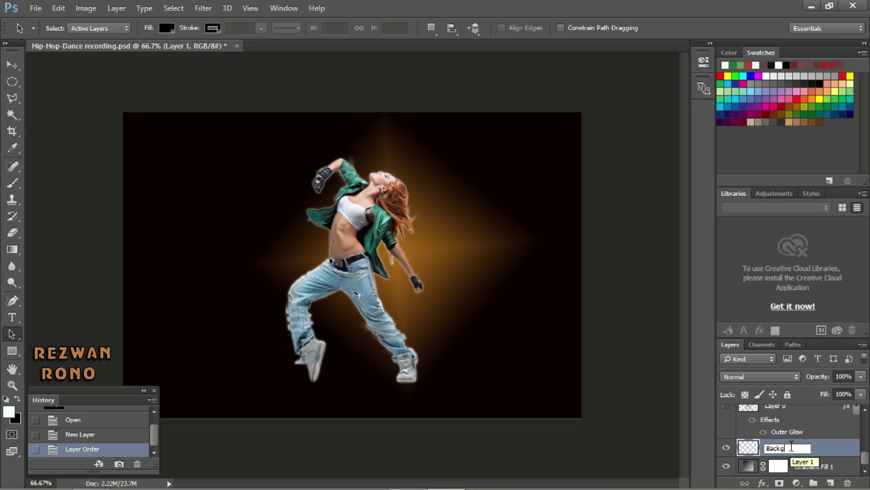
pyautogui.write('round d')
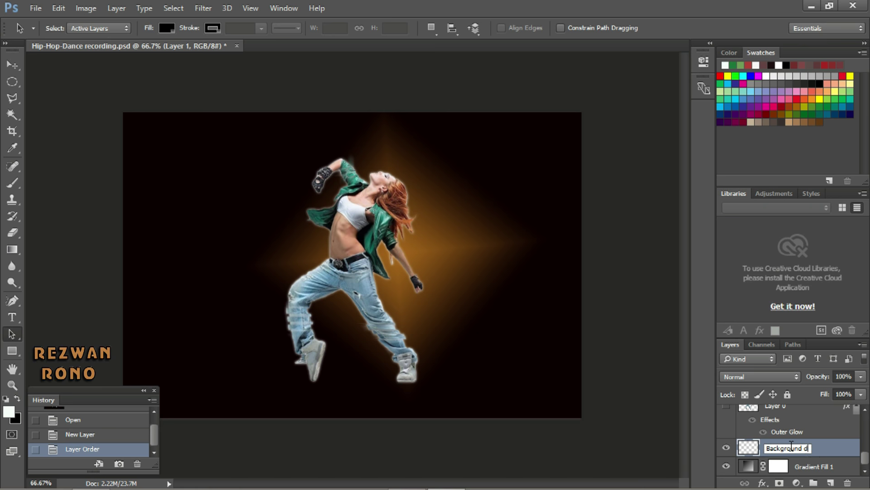
pyautogui.write('etails')
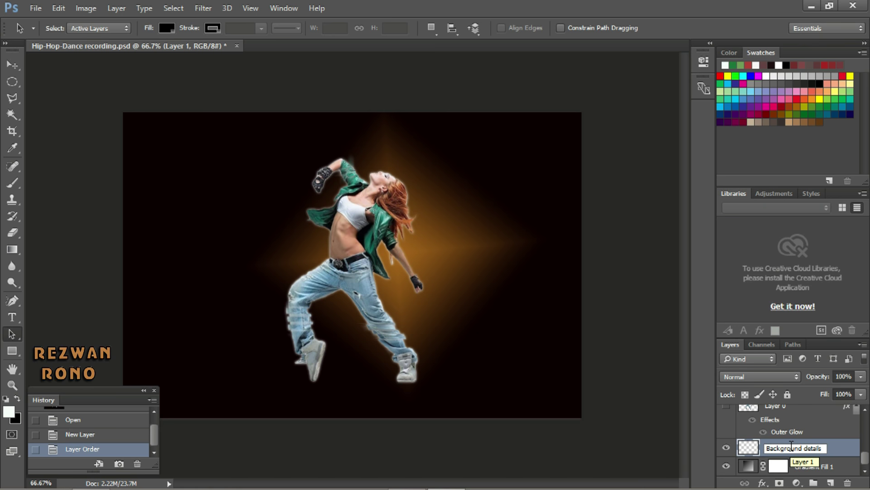
pyautogui.press('Return')
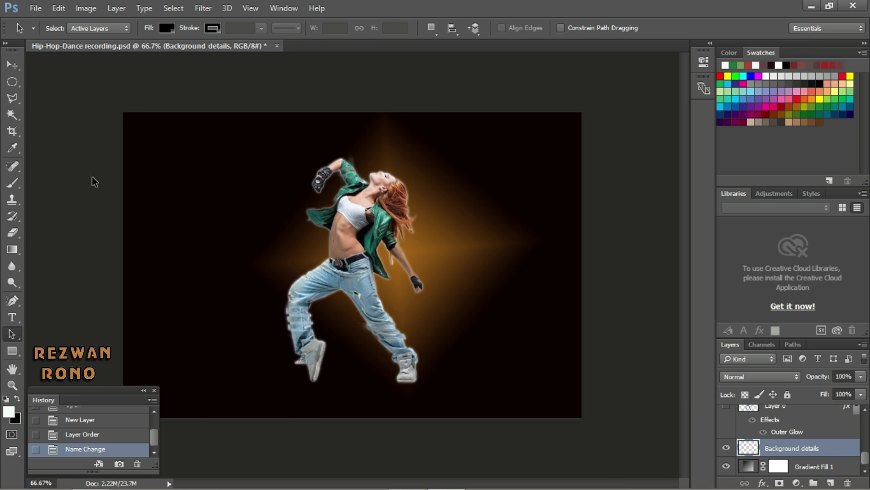
pyautogui.click(16, 183)
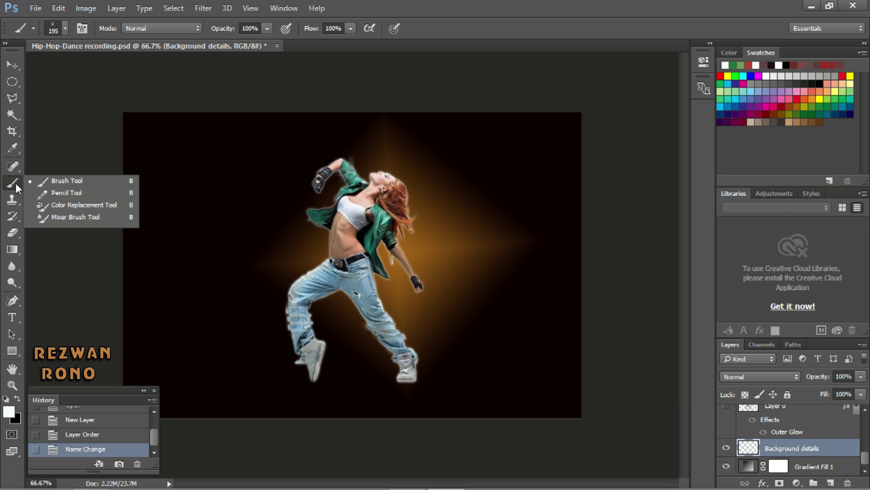
# - Set the foreground colour to near-white f8fbf9 and stamp three sparkle bursts around the dancer
pyautogui.click(96, 180)
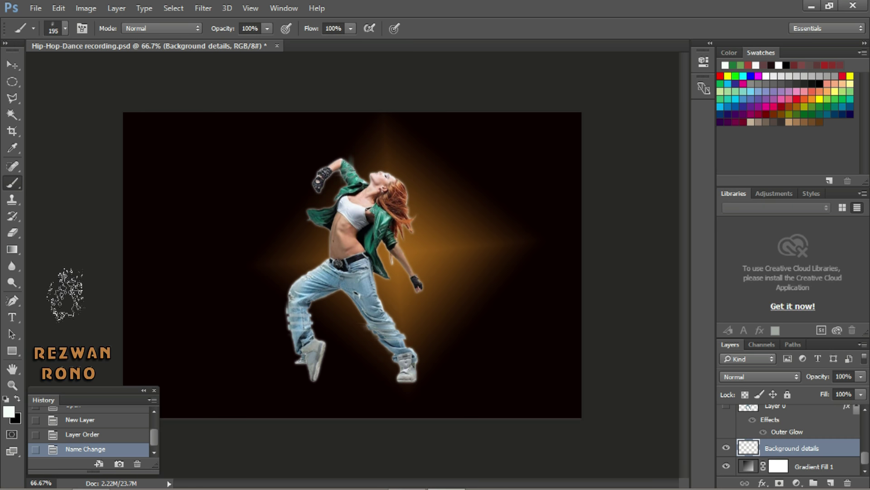
pyautogui.click(9, 412)
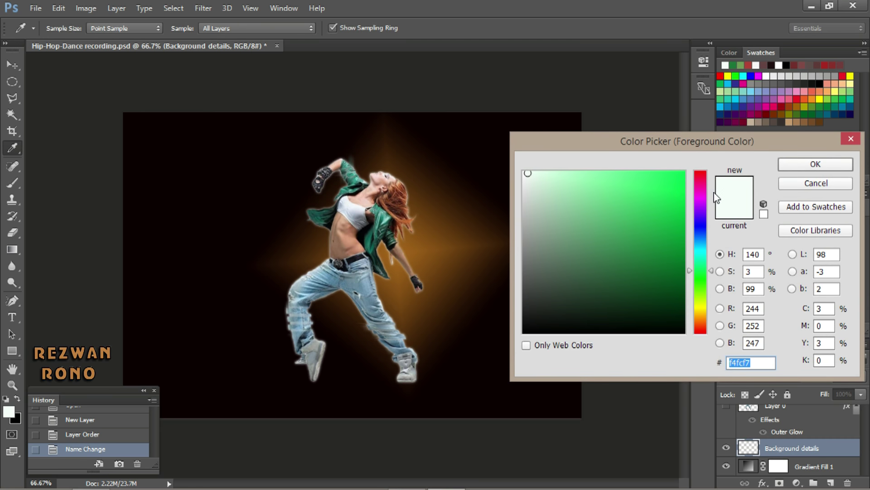
pyautogui.click(524, 174)
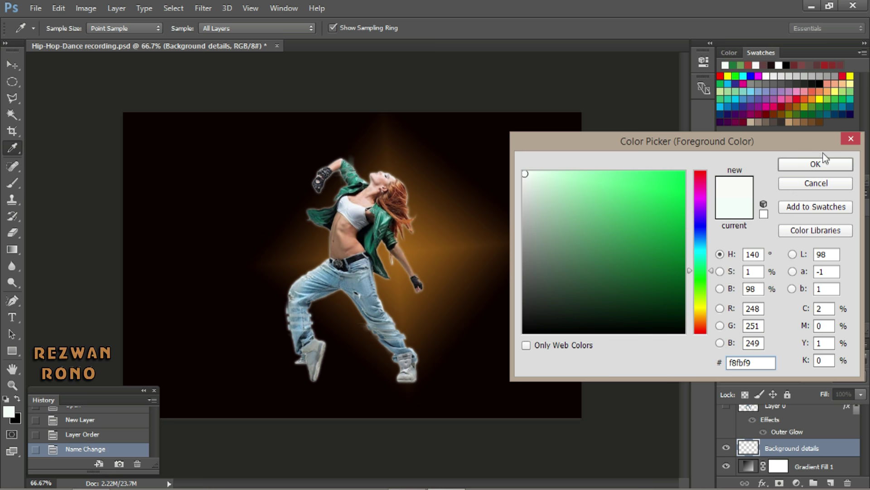
pyautogui.click(827, 165)
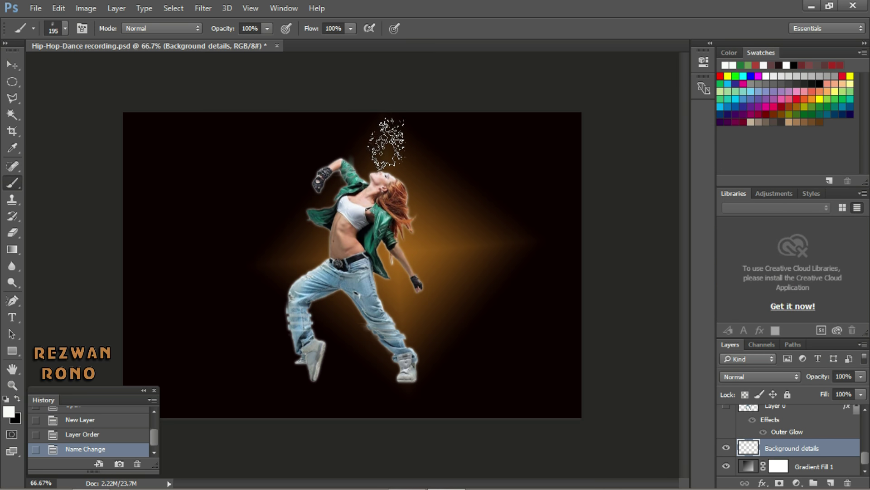
pyautogui.click(373, 138)
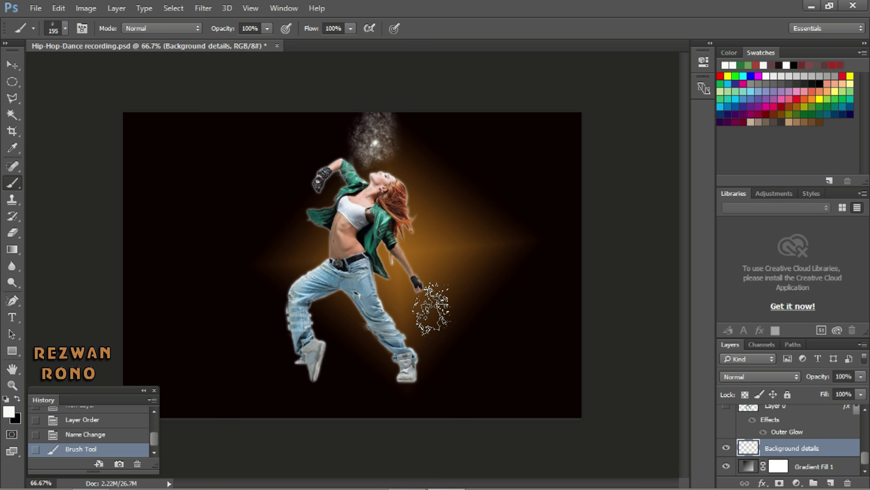
pyautogui.click(431, 308)
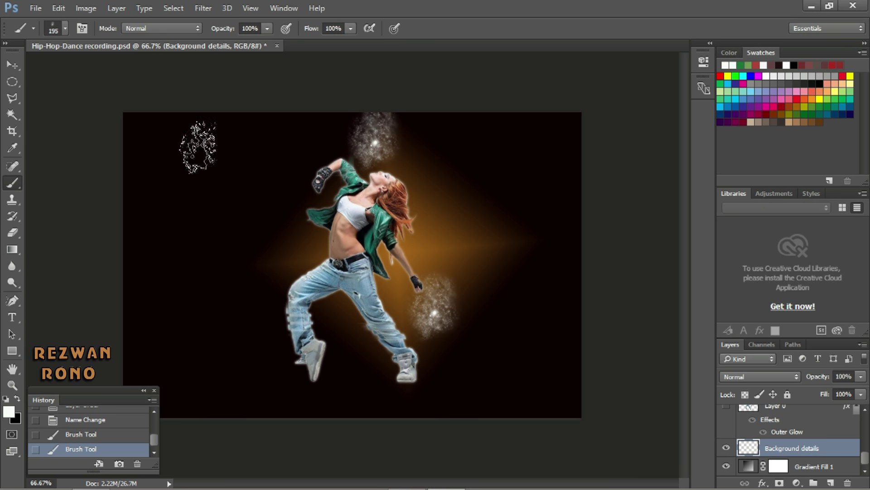
pyautogui.click(287, 179)
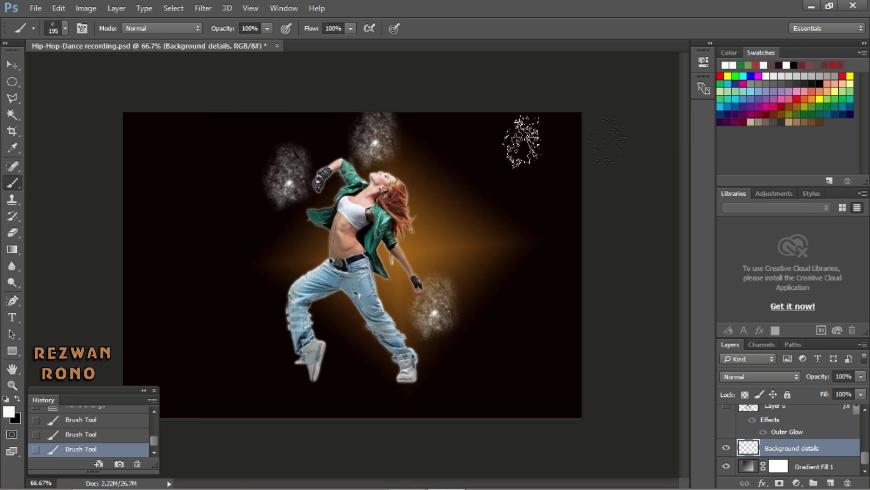
# - Choose the 550 px particle tip, resize it to 328 px, and stamp a burst left of the torso
pyautogui.click(66, 28)
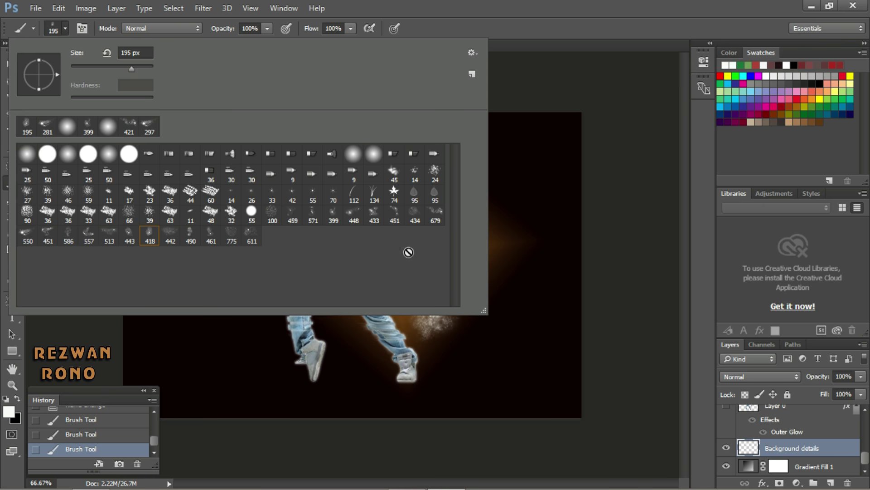
pyautogui.click(26, 238)
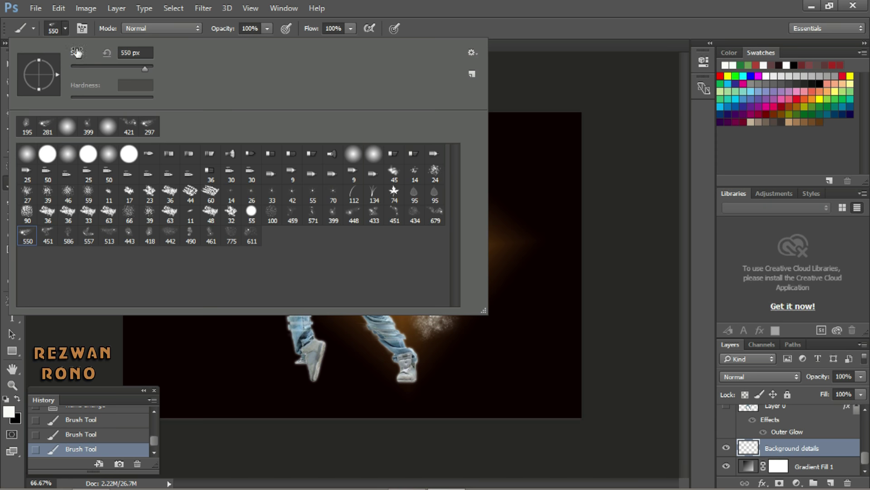
pyautogui.click(66, 30)
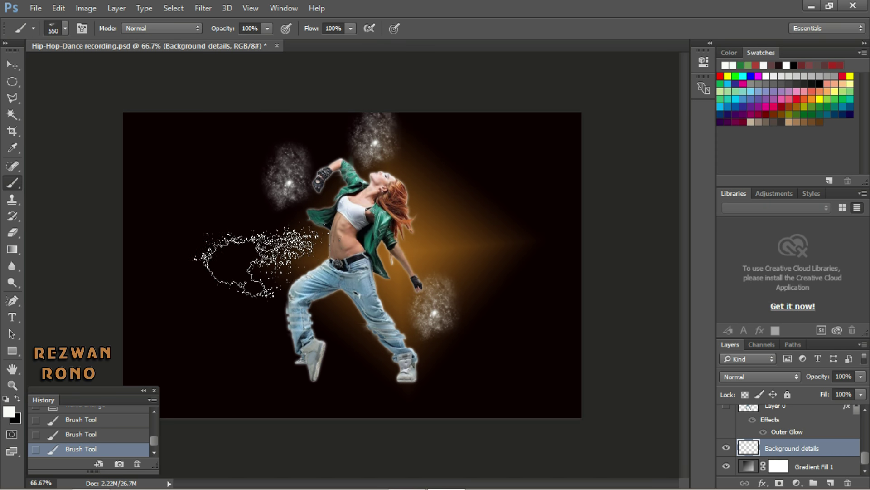
pyautogui.click(66, 30)
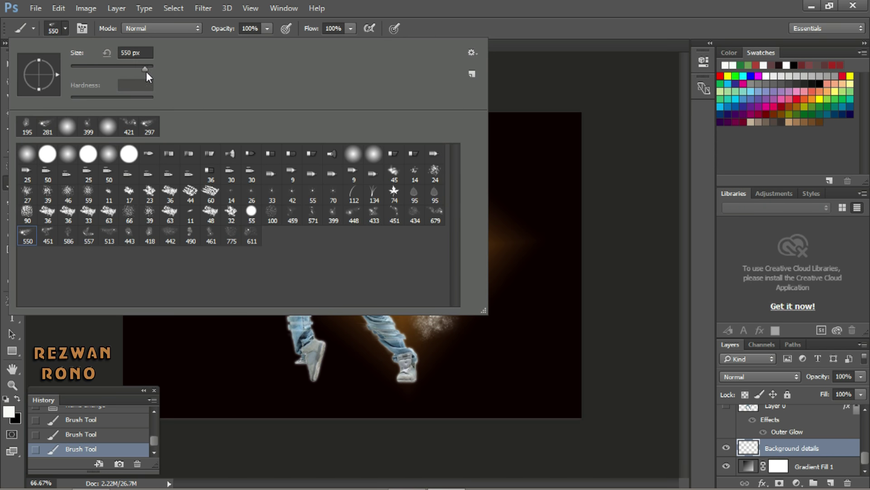
pyautogui.moveTo(146, 71); pyautogui.dragTo(138, 71)
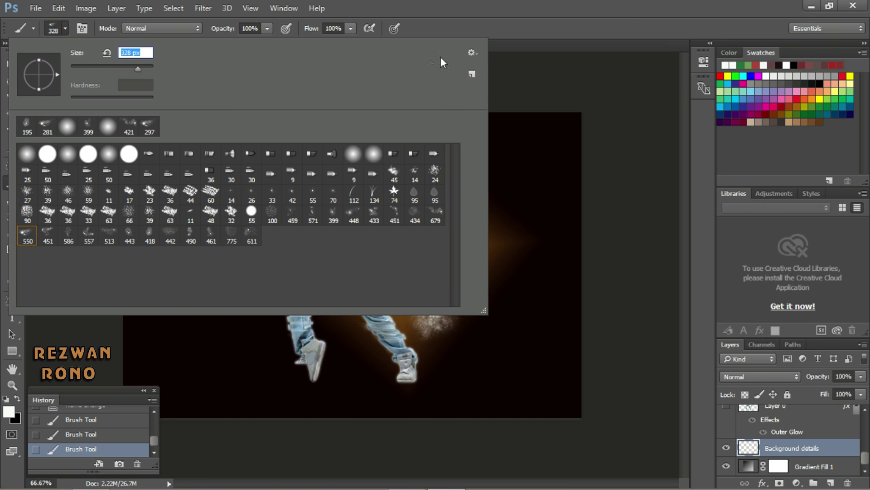
pyautogui.click(64, 28)
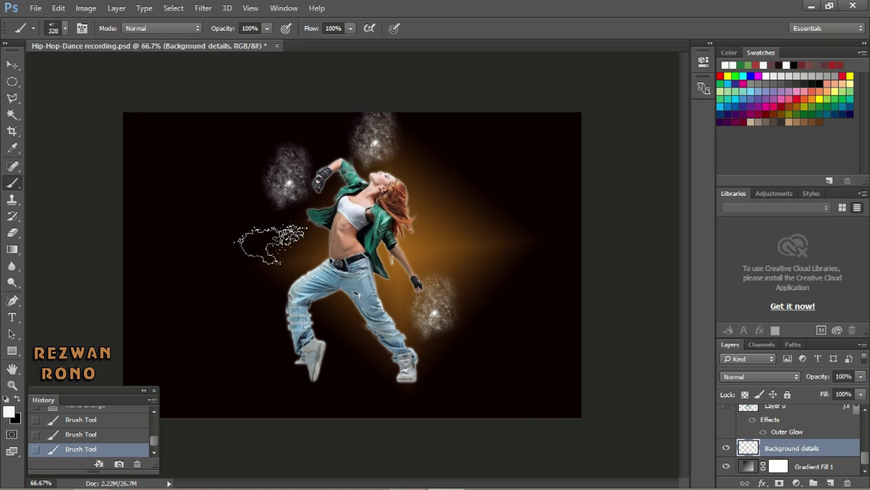
pyautogui.click(271, 245)
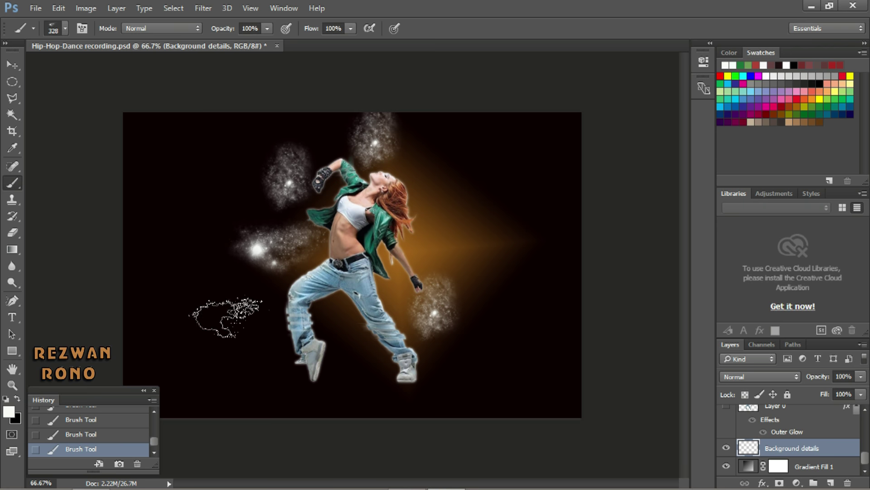
# - Enlarge the brush to 405 px and stamp bursts at the lower left and right of the head
pyautogui.click(65, 29)
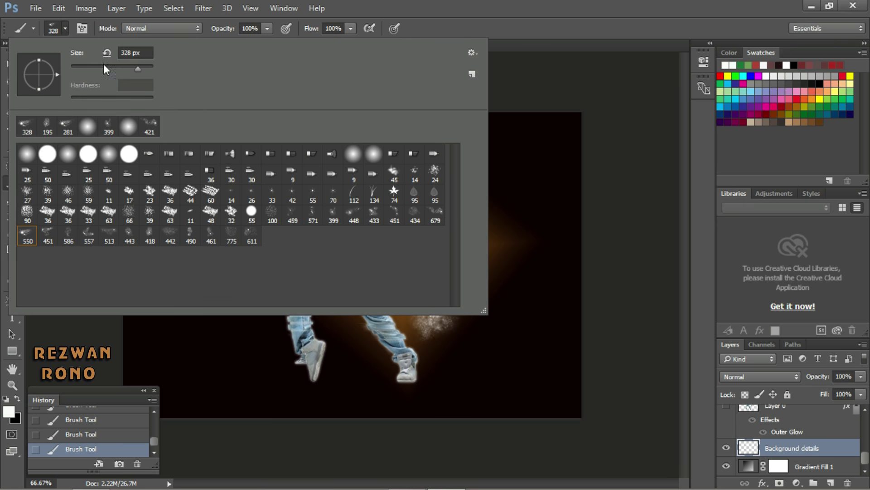
pyautogui.moveTo(138, 70); pyautogui.dragTo(141, 70)
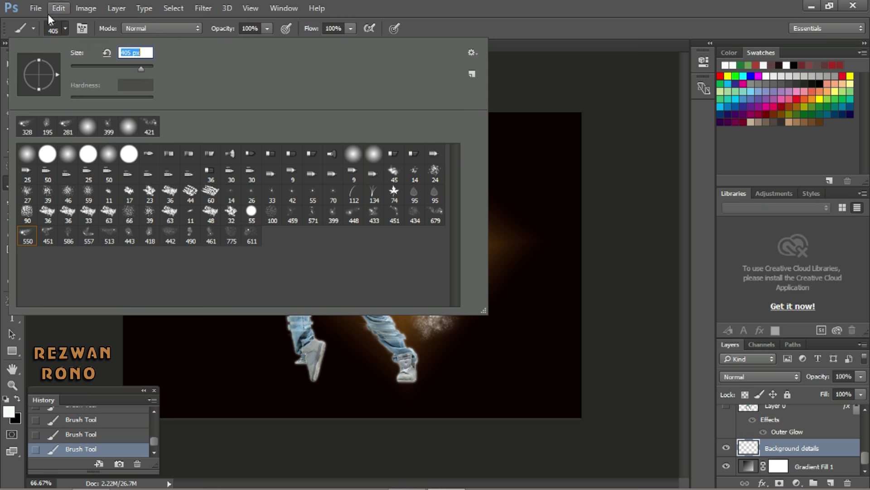
pyautogui.click(67, 27)
pyautogui.moveTo(292, 306); pyautogui.dragTo(251, 333)
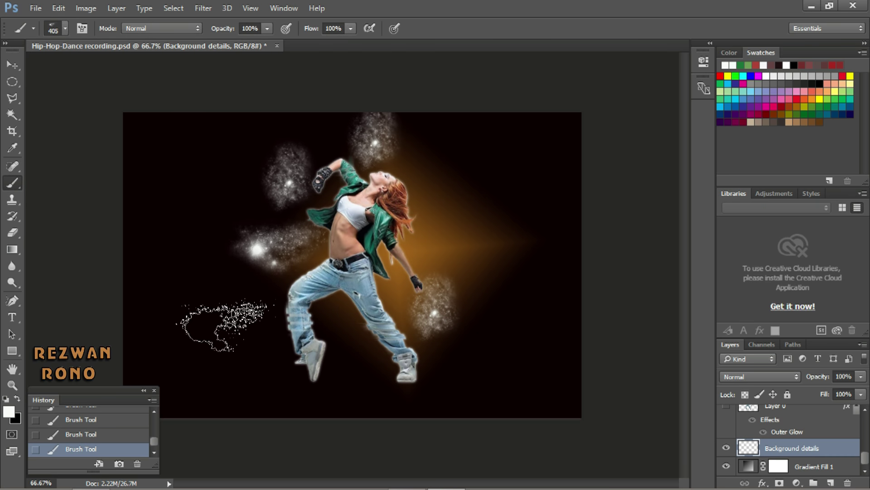
pyautogui.click(227, 325)
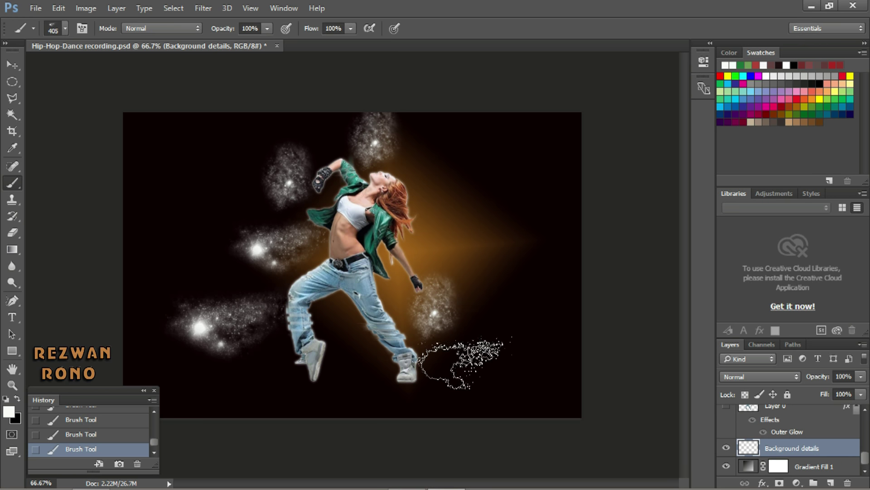
pyautogui.click(467, 210)
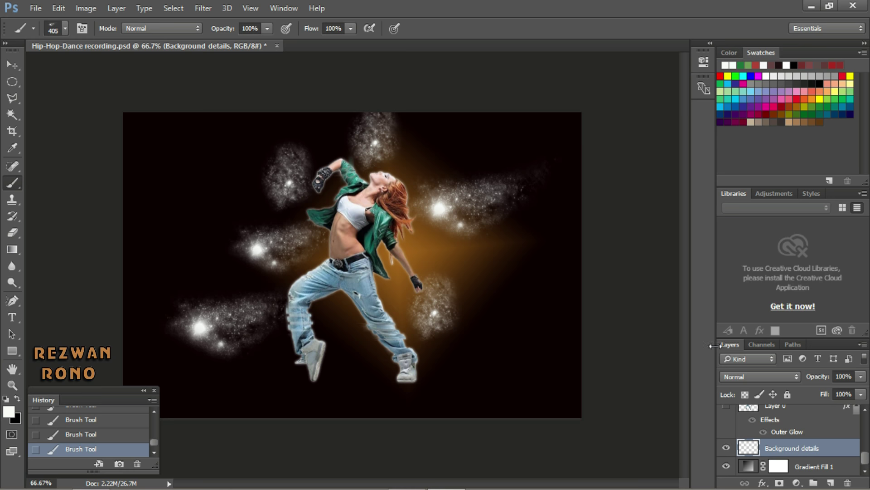
# - Add an Outer Glow layer style to the Background details sparkles through Blending Options
pyautogui.click(763, 483)
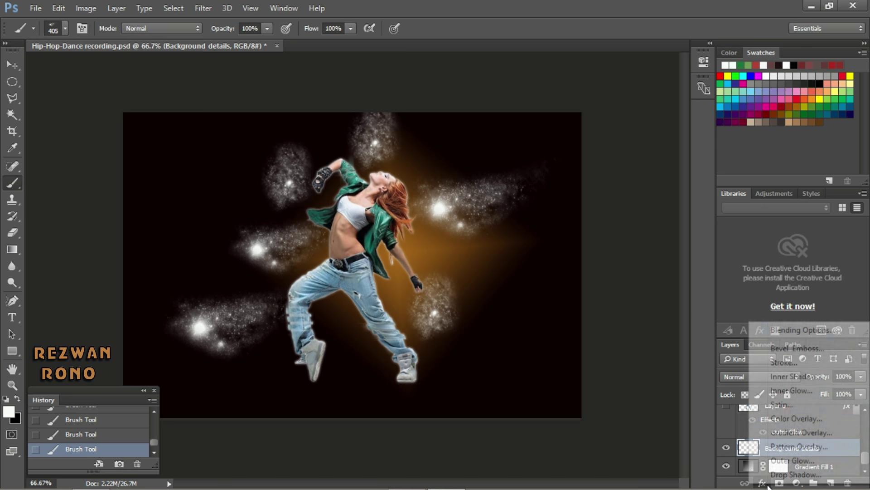
pyautogui.click(789, 332)
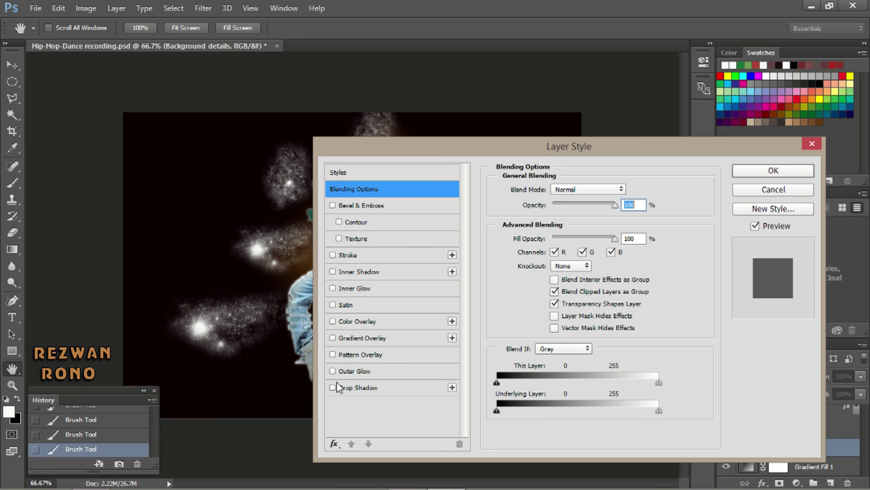
pyautogui.click(333, 372)
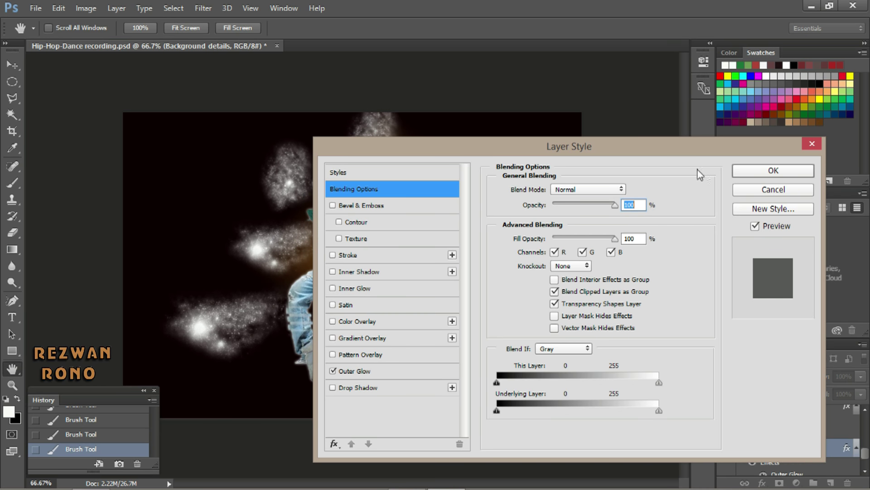
pyautogui.click(749, 176)
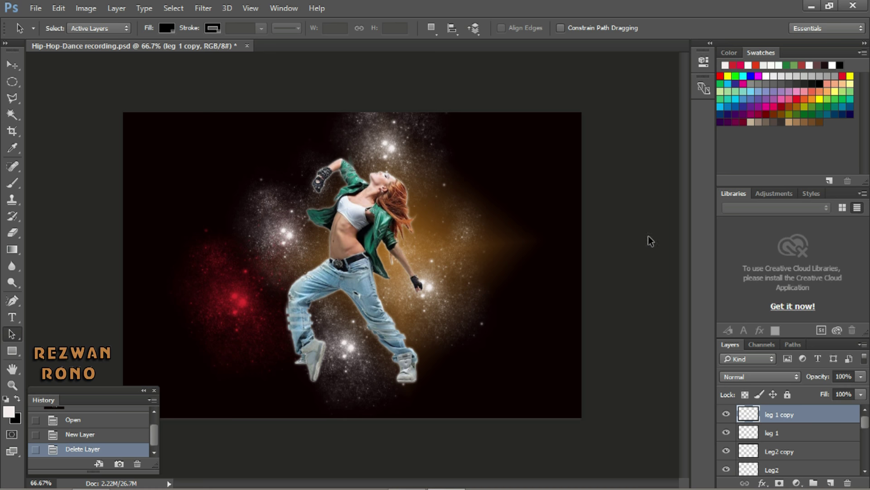
# - Create an empty layer named 'Rectangle' and drag it below Layer 0 copy, above Layer 0
pyautogui.click(830, 483)
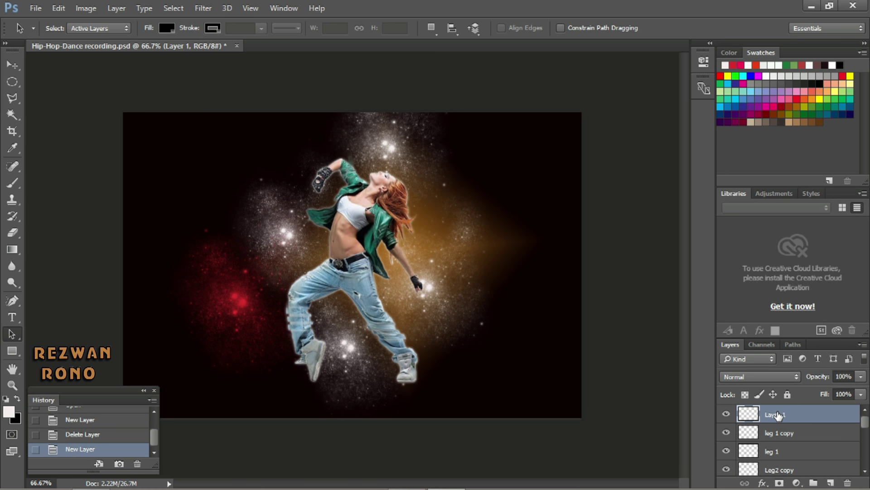
pyautogui.doubleClick(781, 412)
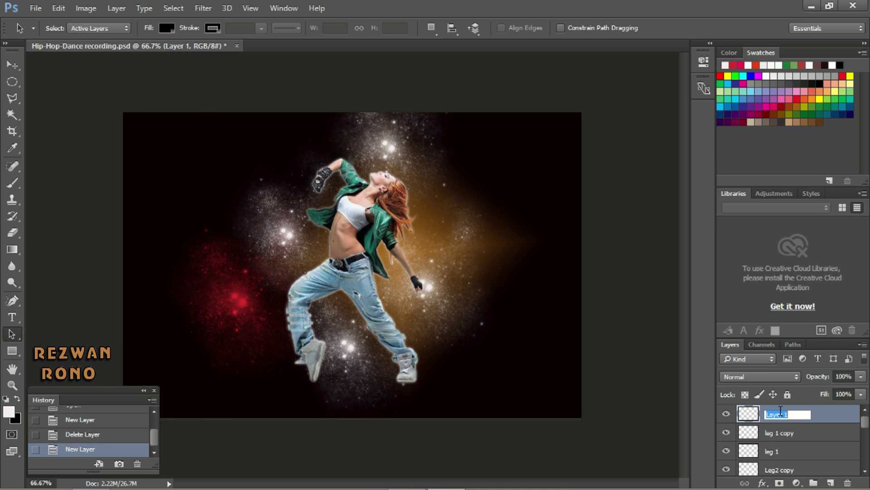
pyautogui.write('Recta')
pyautogui.write('ngle')
pyautogui.press('Return')
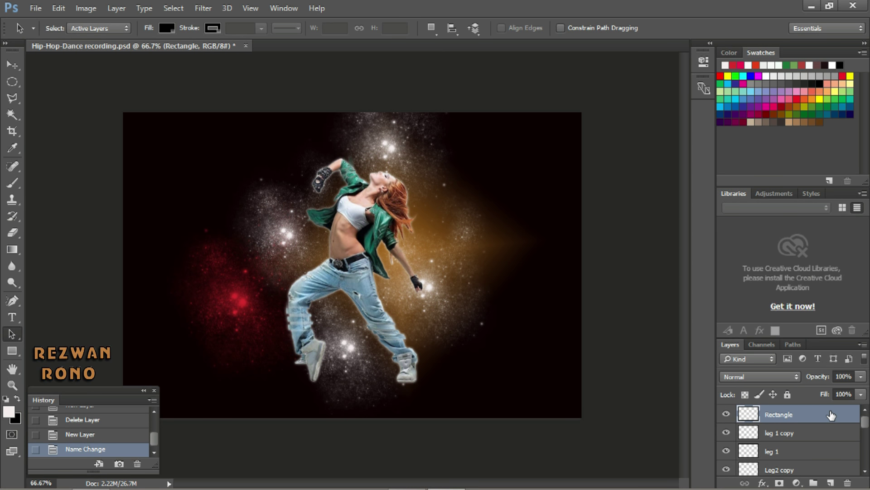
pyautogui.moveTo(831, 415)
pyautogui.mouseDown()
pyautogui.moveTo(826, 462)
pyautogui.moveTo(840, 443)
pyautogui.mouseUp()
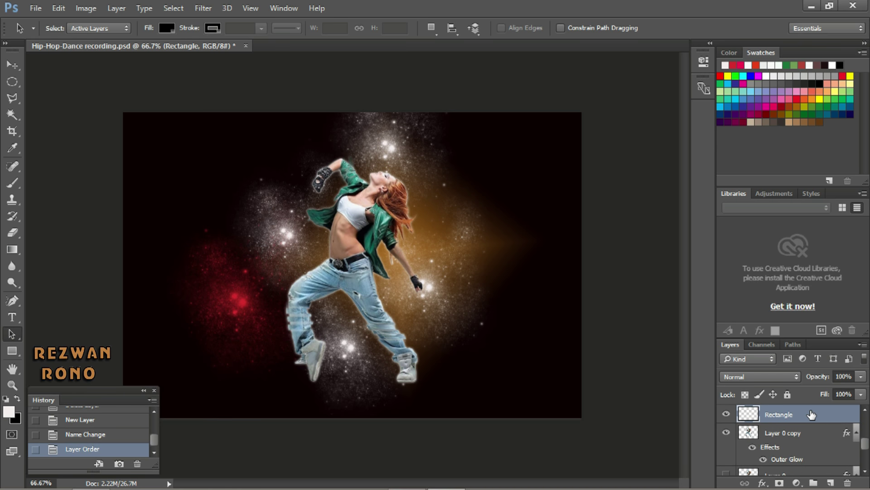
pyautogui.moveTo(811, 414); pyautogui.dragTo(824, 464)
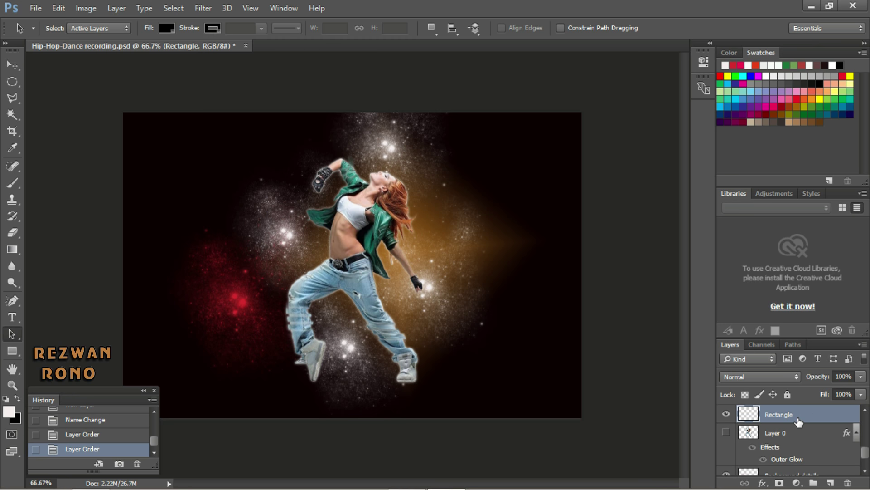
# - Zoom in to 100% and 200% on the dancer's legs, then back out to 100%
pyautogui.click(12, 385)
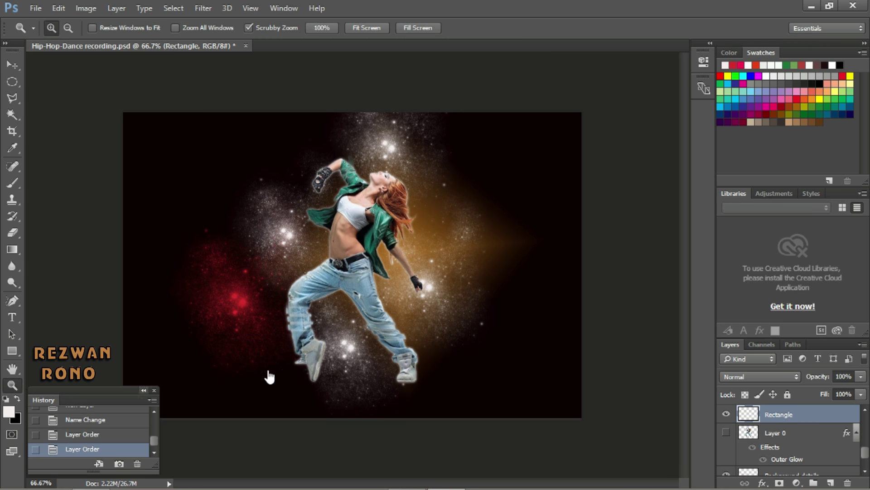
pyautogui.click(273, 325)
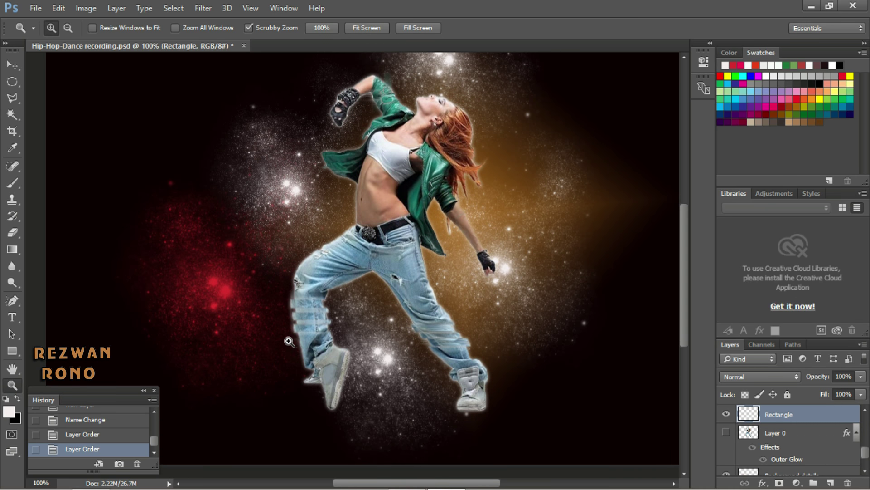
pyautogui.click(289, 342)
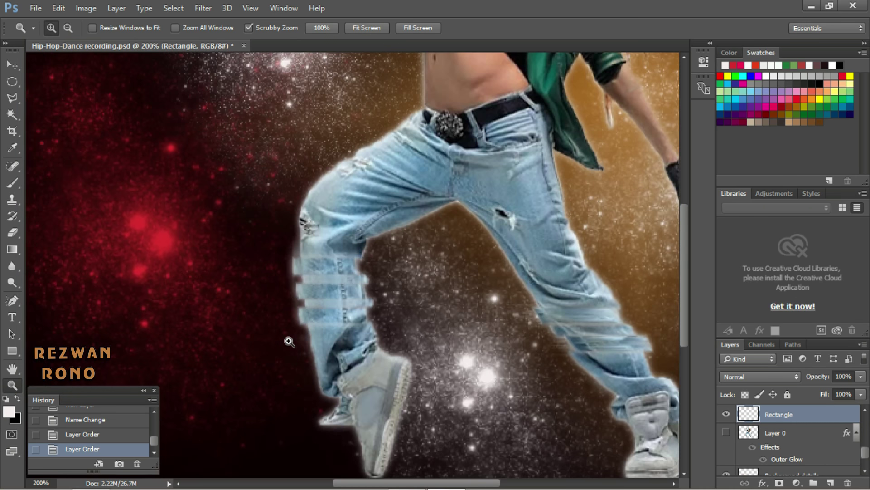
pyautogui.keyDown('alt'); pyautogui.click(355, 299); pyautogui.keyUp('alt')
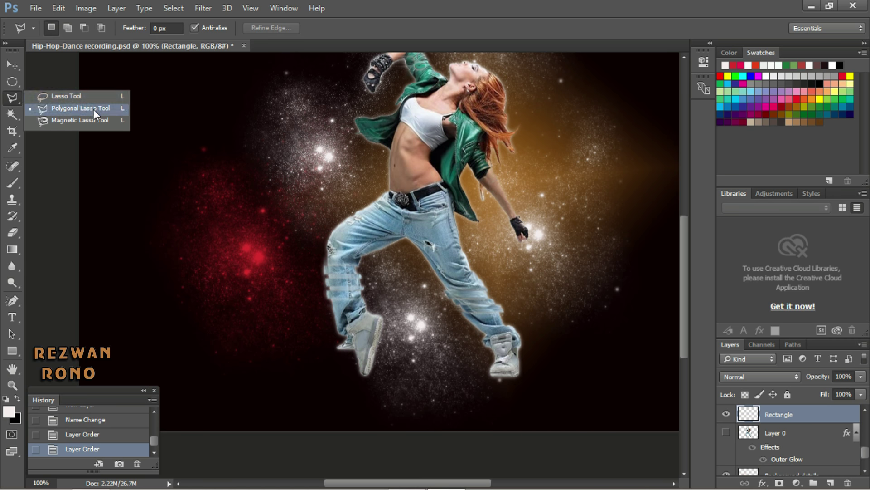
# - Draw a tilted four-corner Polygonal Lasso selection enclosing the dancer's lower left leg
pyautogui.moveTo(16, 97); pyautogui.dragTo(93, 110)
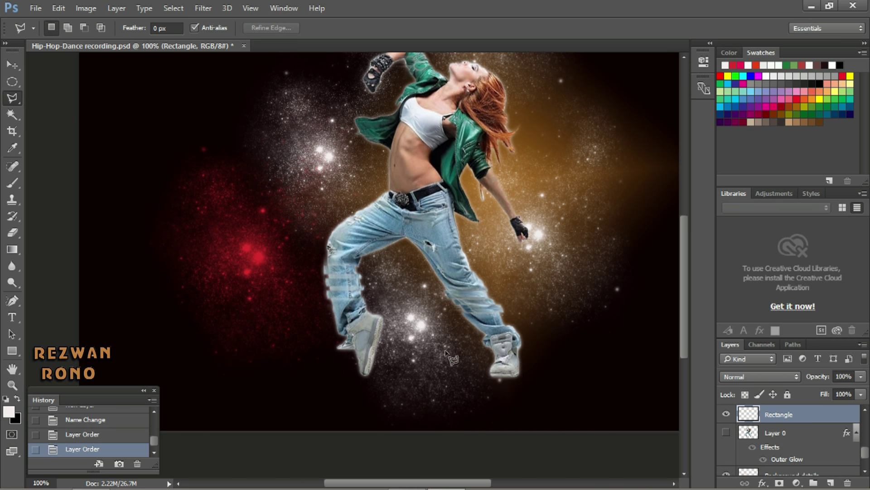
pyautogui.click(387, 289)
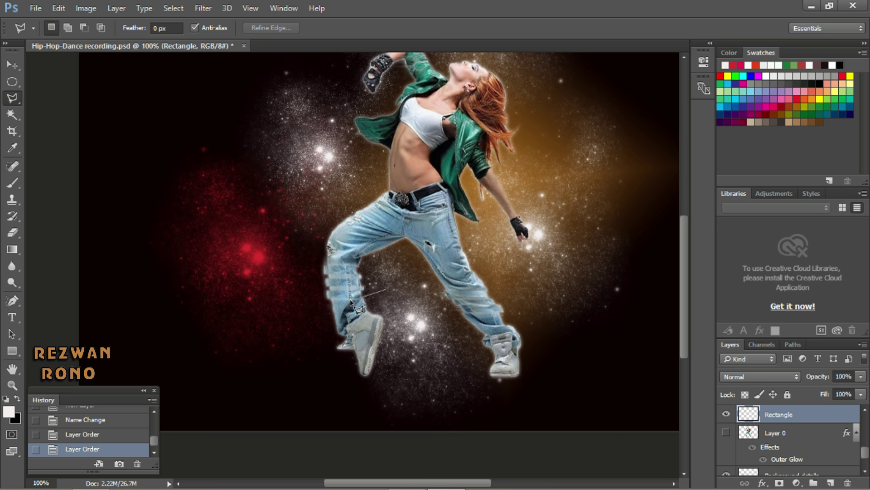
pyautogui.click(297, 339)
pyautogui.click(284, 212)
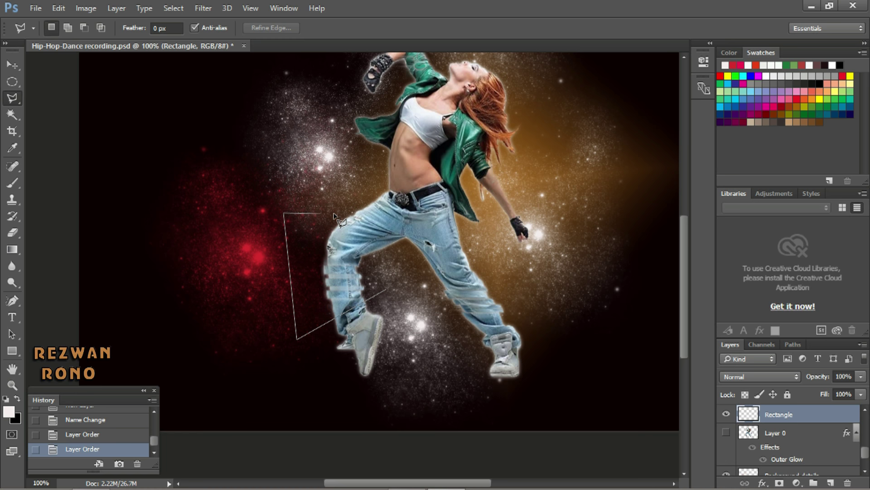
pyautogui.click(370, 204)
pyautogui.doubleClick(388, 293)
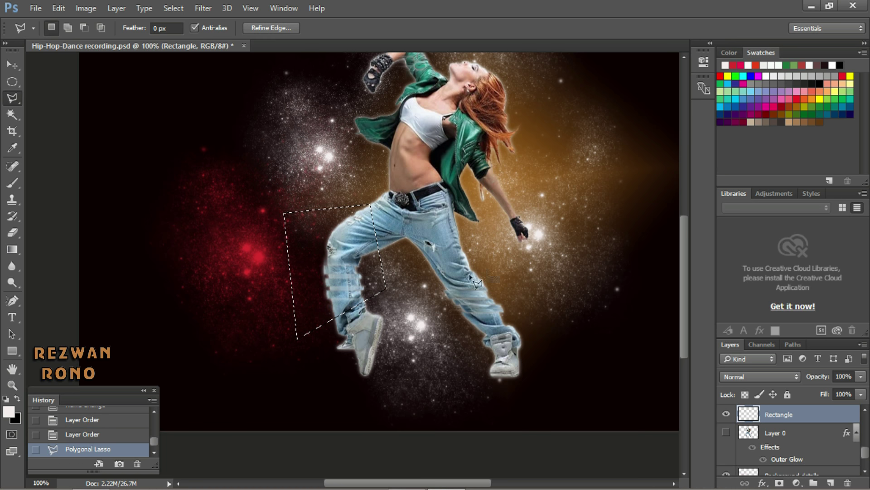
# - Stroke the selection 3 px wide in red (e71818) with Normal blending
pyautogui.rightClick(317, 222)
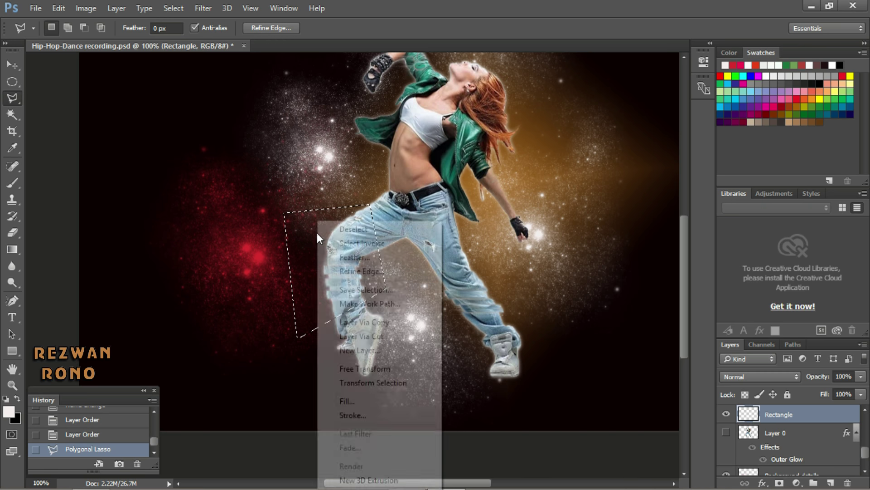
pyautogui.click(394, 414)
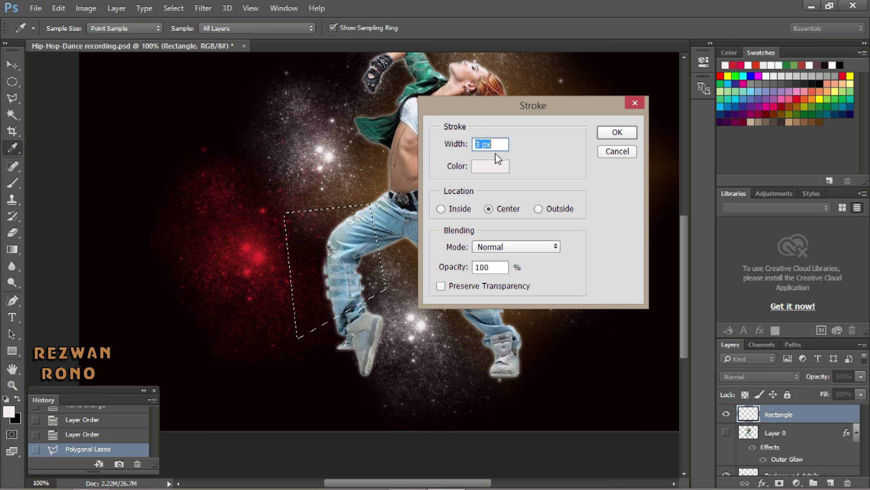
pyautogui.click(496, 167)
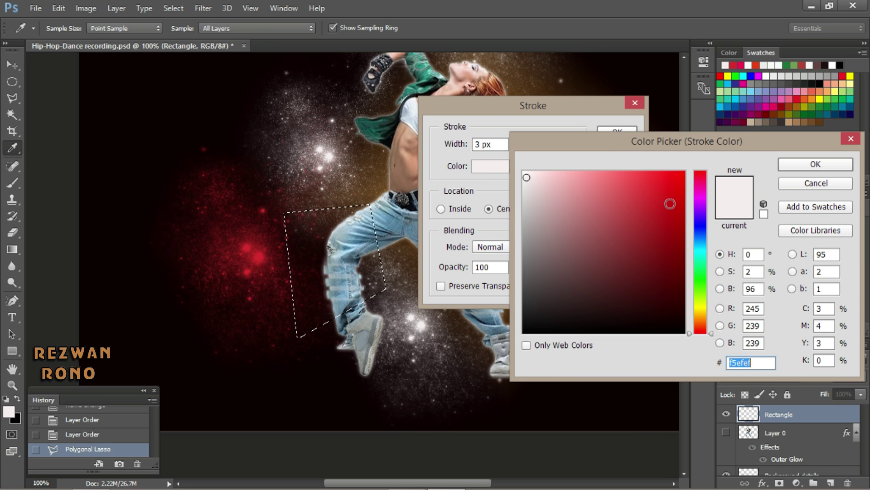
pyautogui.click(676, 186)
pyautogui.moveTo(675, 186); pyautogui.dragTo(669, 186)
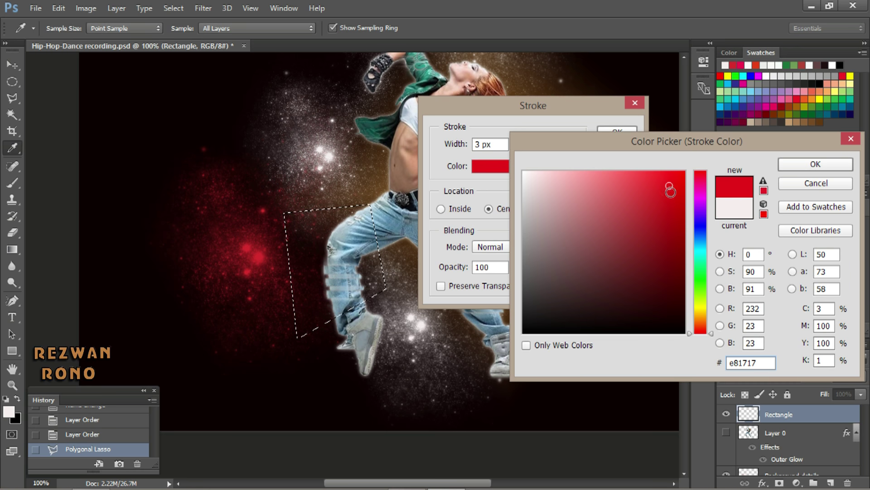
pyautogui.click(665, 201)
pyautogui.click(668, 186)
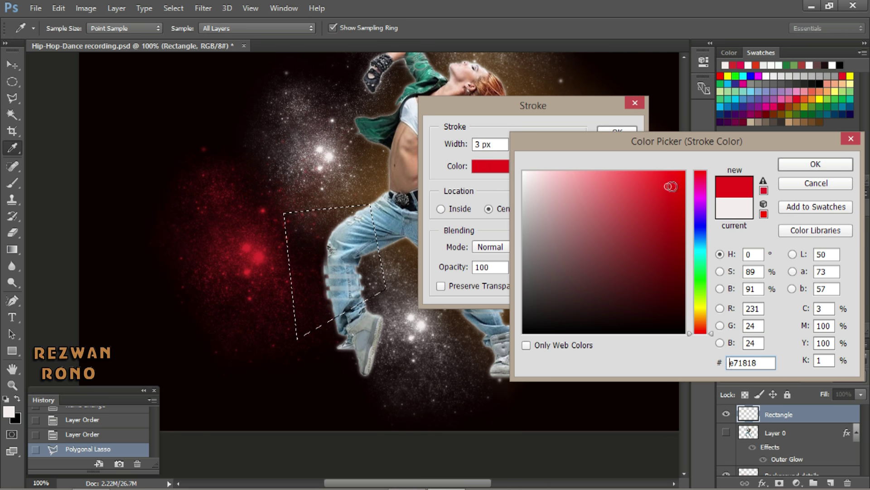
pyautogui.moveTo(668, 186); pyautogui.dragTo(670, 184)
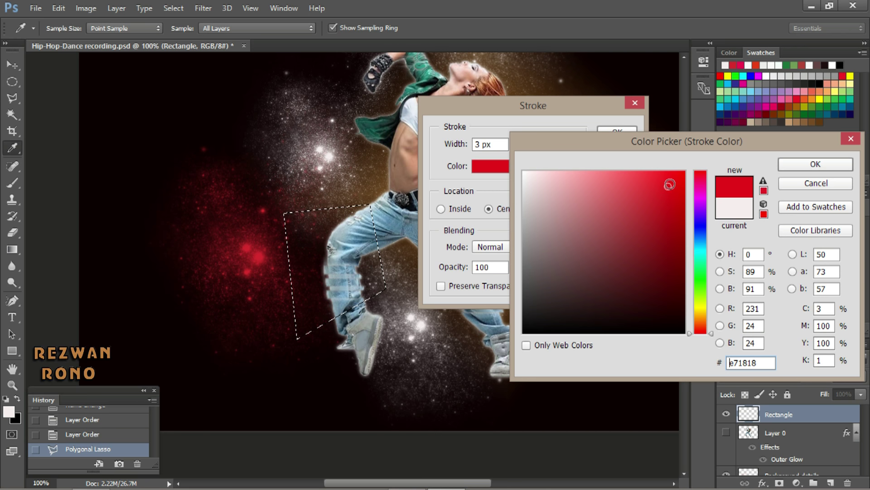
pyautogui.click(790, 167)
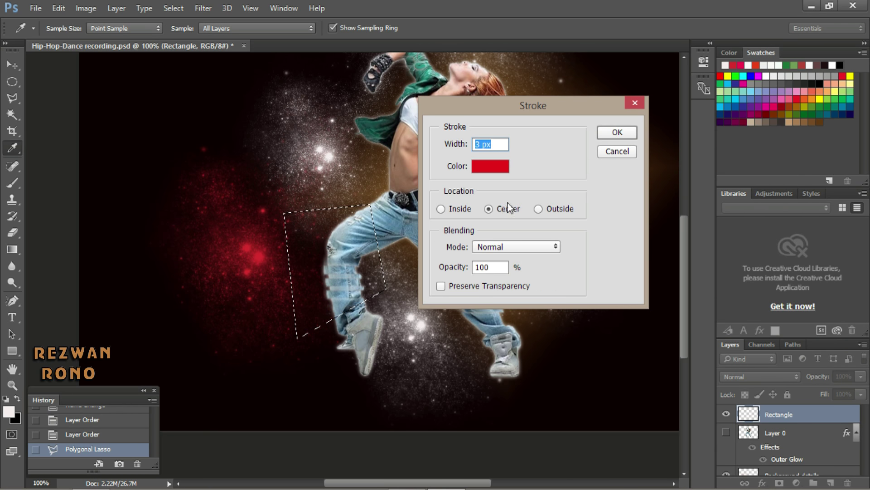
pyautogui.click(532, 247)
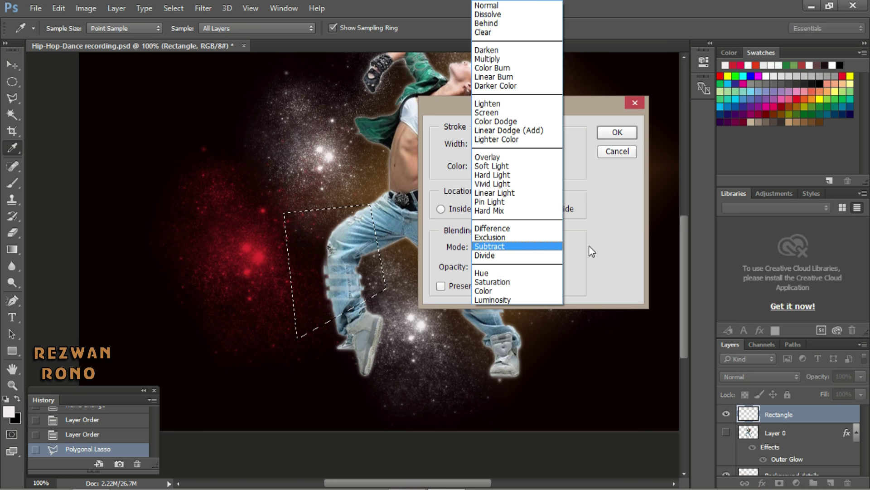
pyautogui.click(509, 7)
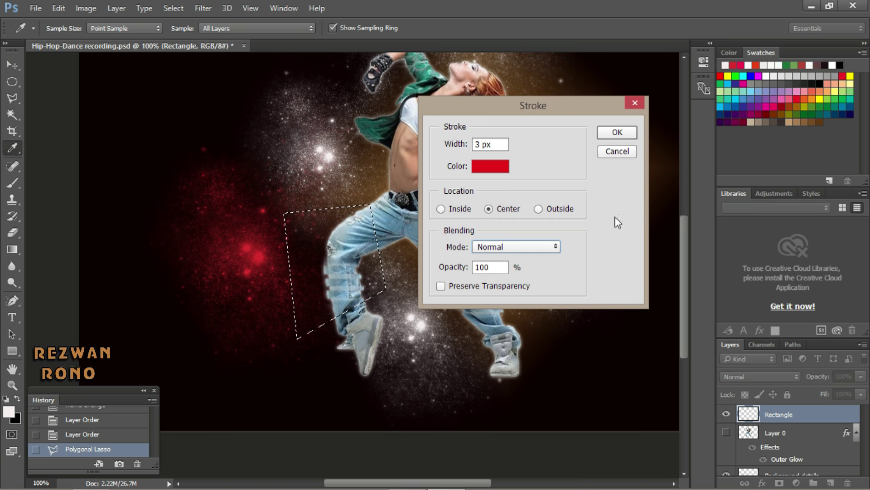
pyautogui.click(617, 132)
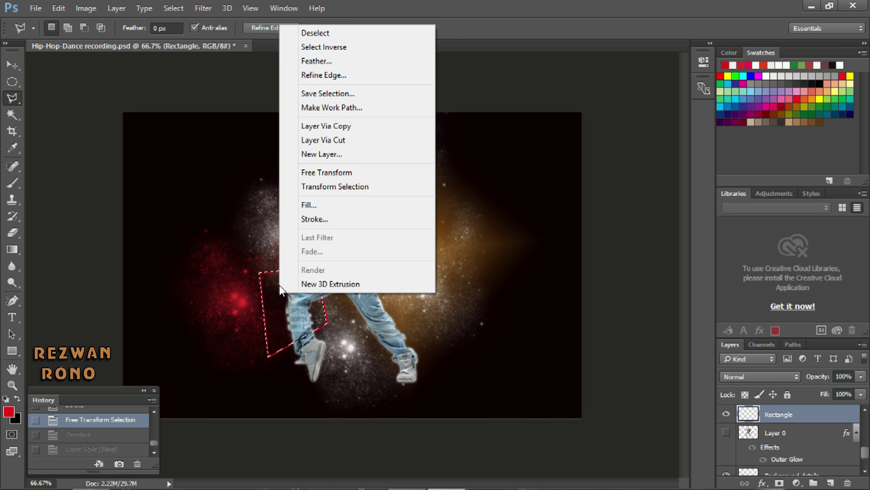
# - Deselect, then add an Outer Glow layer style to the Rectangle layer
pyautogui.click(328, 38)
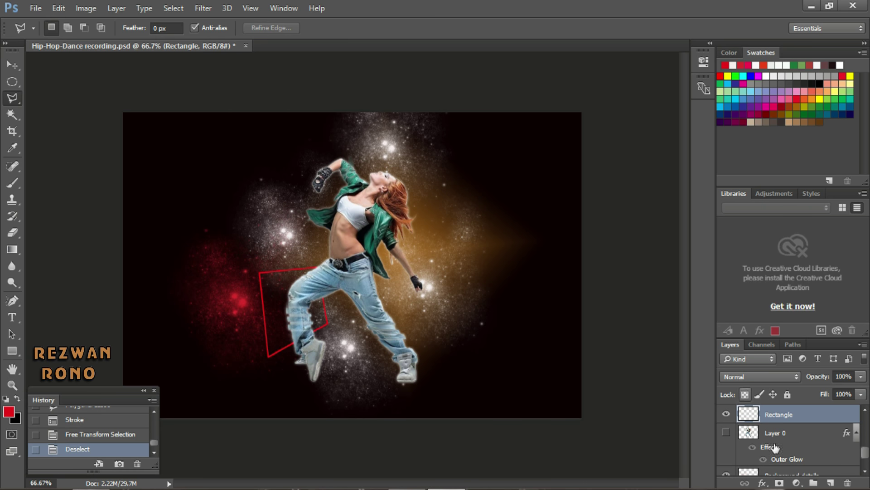
pyautogui.click(767, 484)
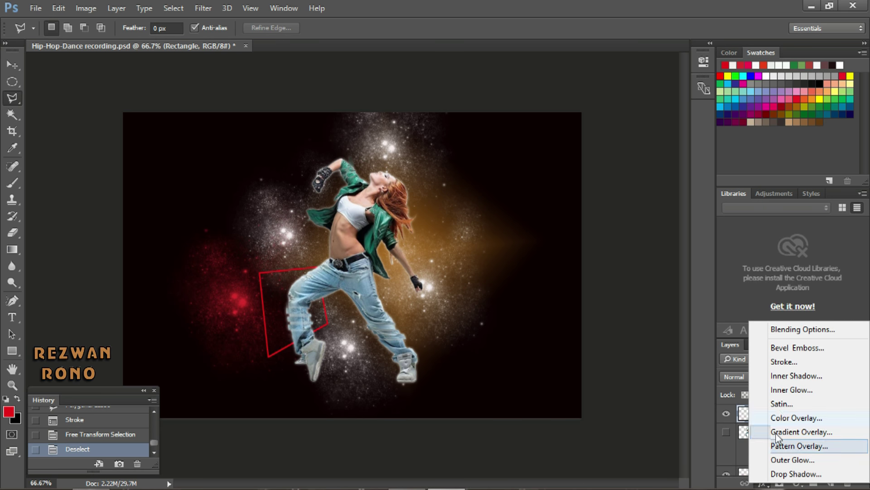
pyautogui.click(789, 329)
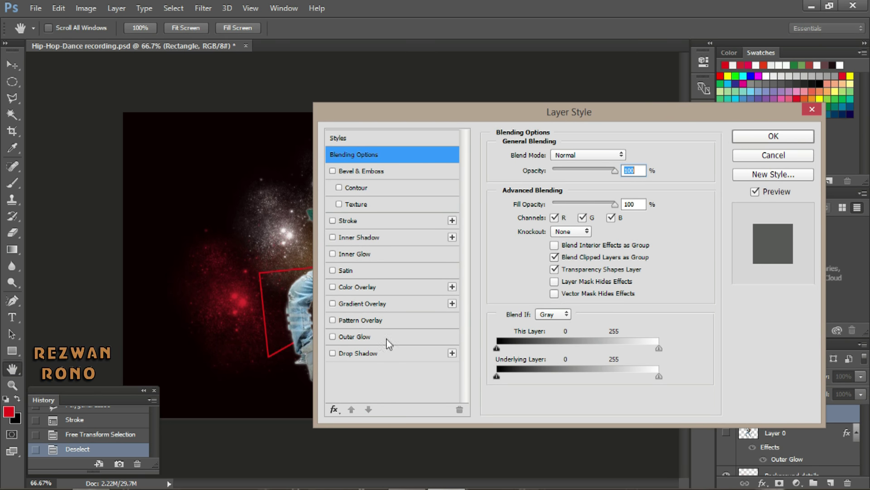
pyautogui.click(333, 340)
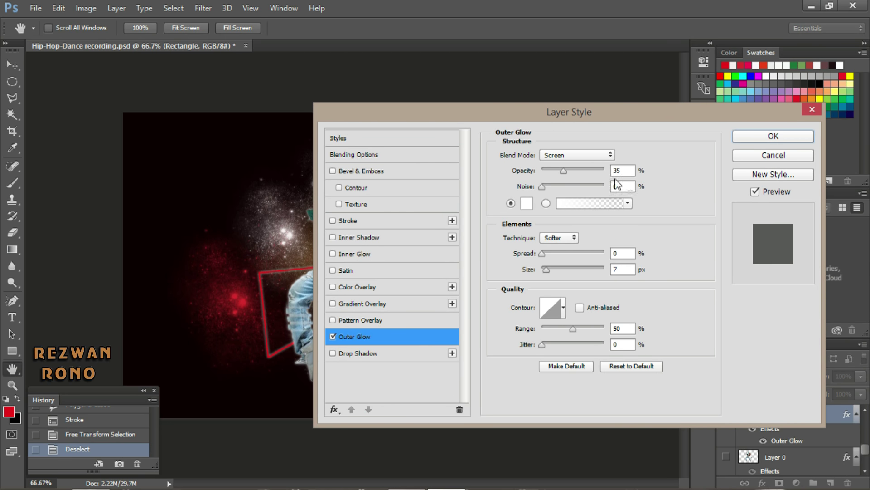
pyautogui.click(772, 137)
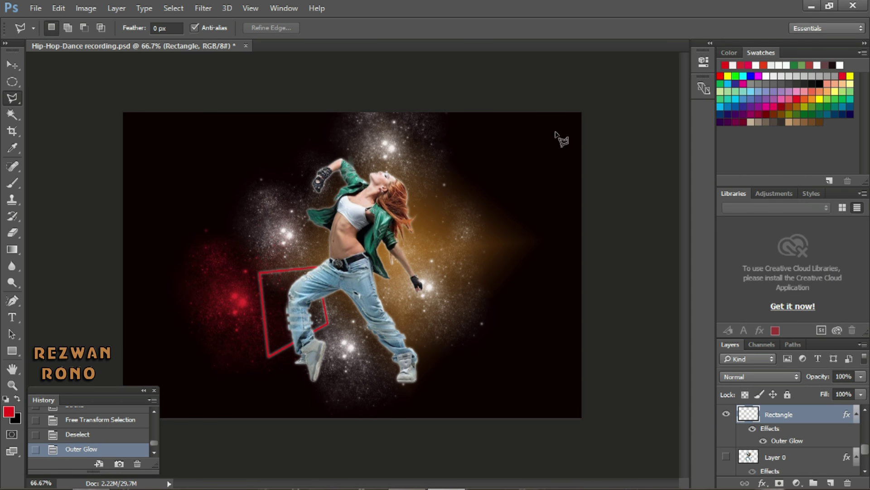